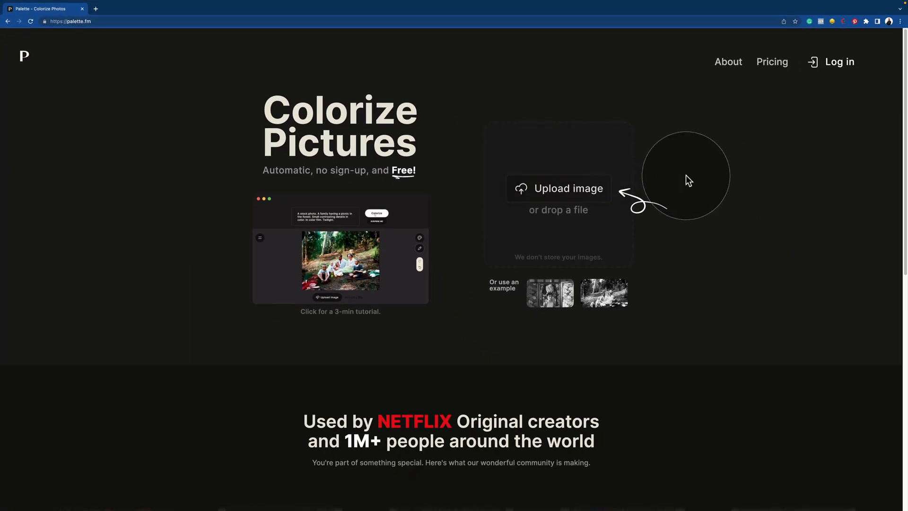
# Upload 01 - Main Edit.jpg from the Original Photo folder inside E60 - Colorize BW for colorizing.
pyautogui.click(577, 194)
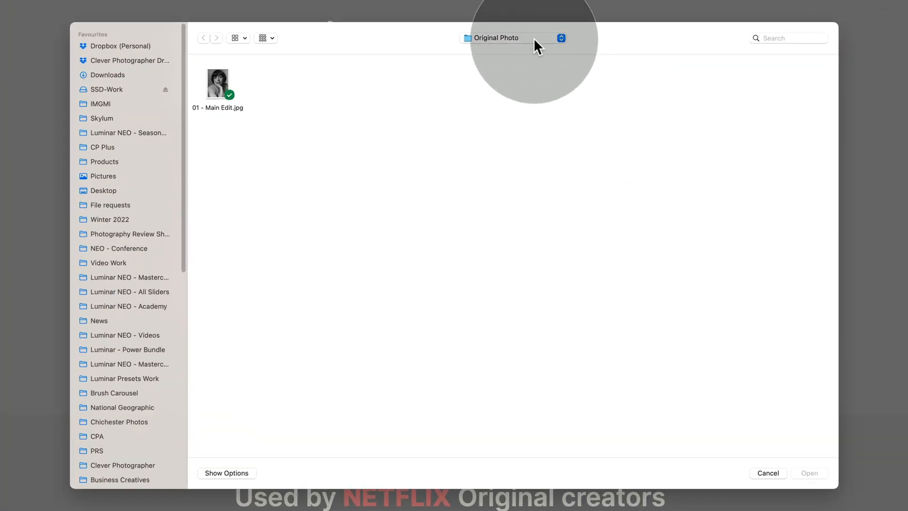
pyautogui.click(509, 106)
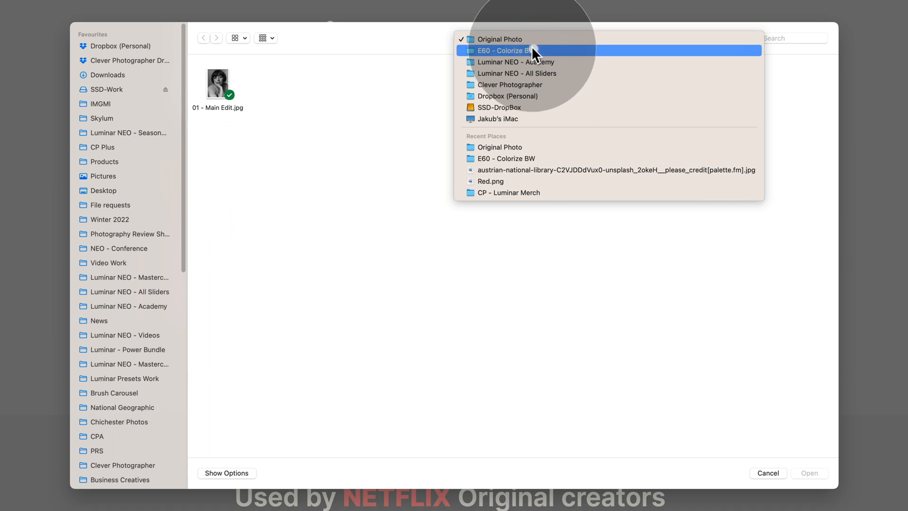
pyautogui.click(531, 47)
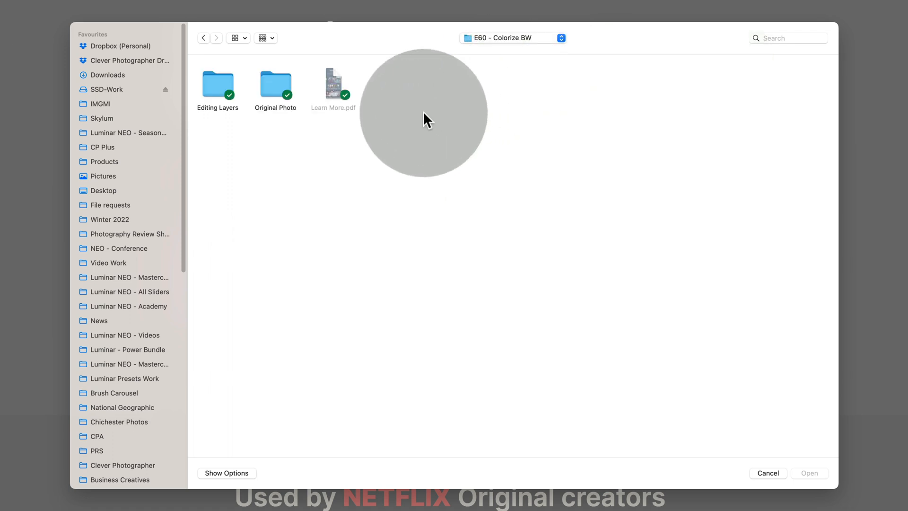
pyautogui.doubleClick(270, 80)
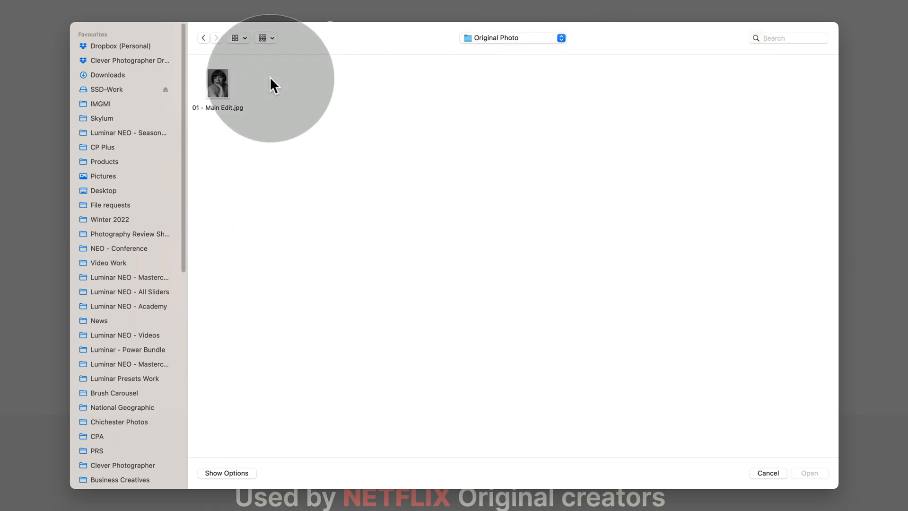
pyautogui.click(224, 83)
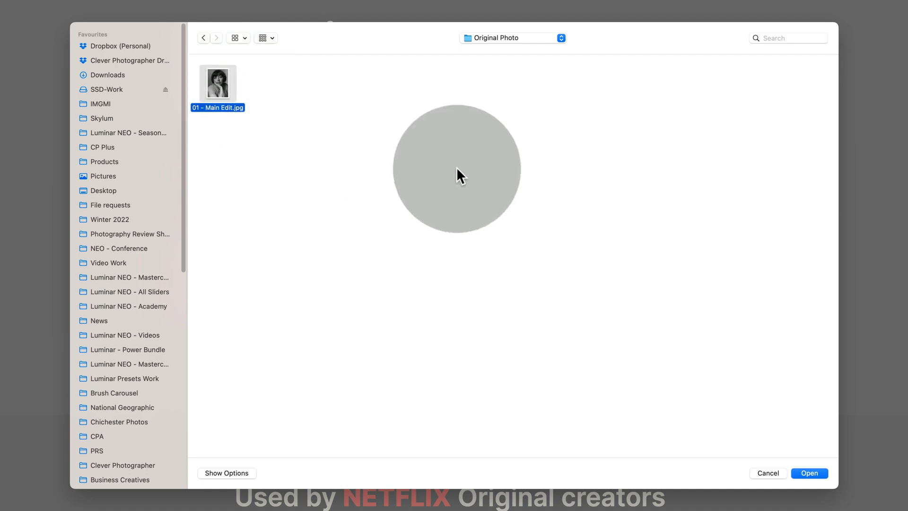
pyautogui.click(819, 474)
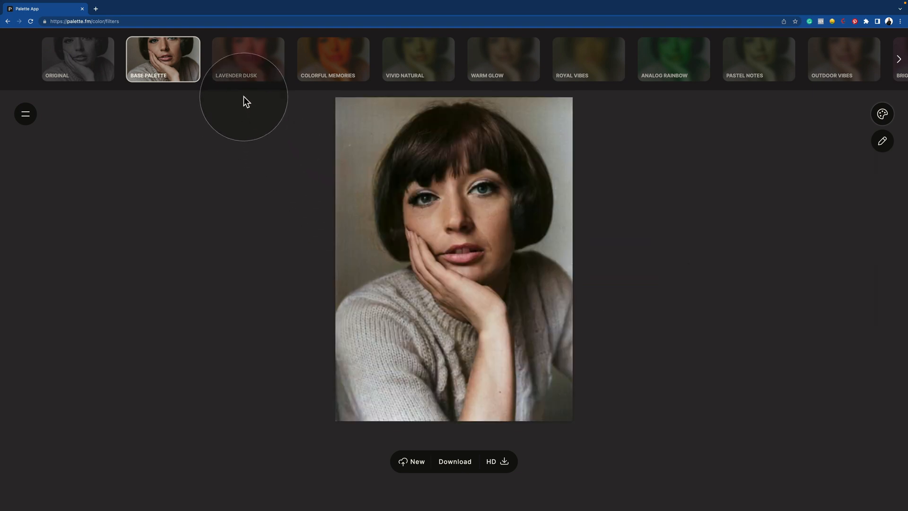
# Generate colorized versions of the portrait with the filters from Lavender Dusk through Outdoor Vibes, rechecking Base Palette after Lavender Dusk.
pyautogui.click(253, 66)
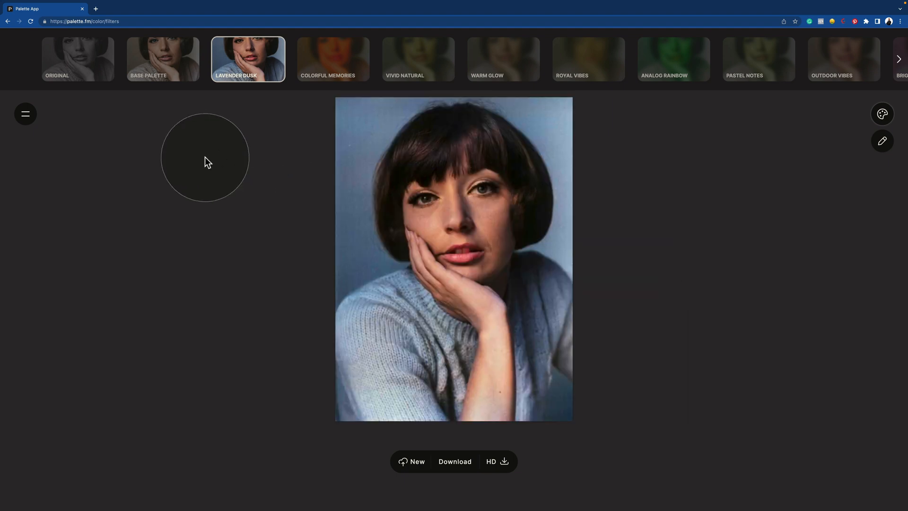
pyautogui.click(177, 62)
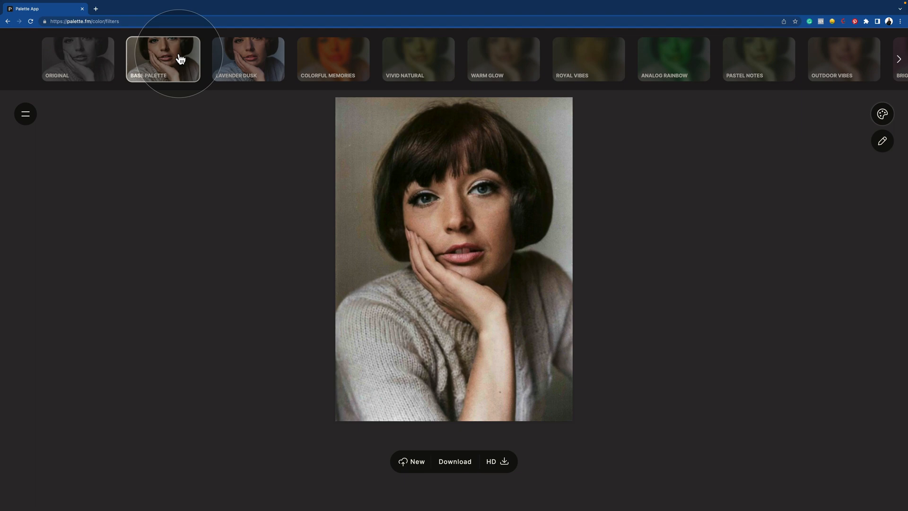
pyautogui.click(326, 59)
pyautogui.click(435, 68)
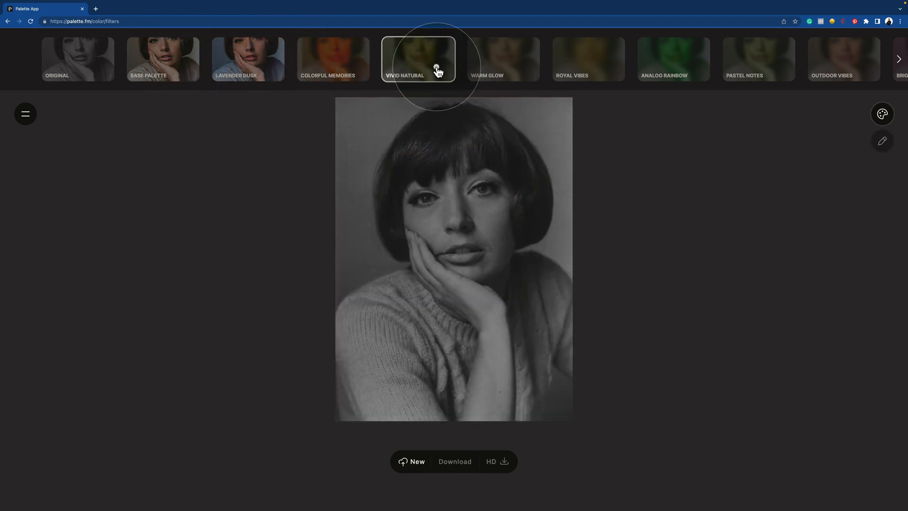
pyautogui.click(498, 67)
pyautogui.click(581, 63)
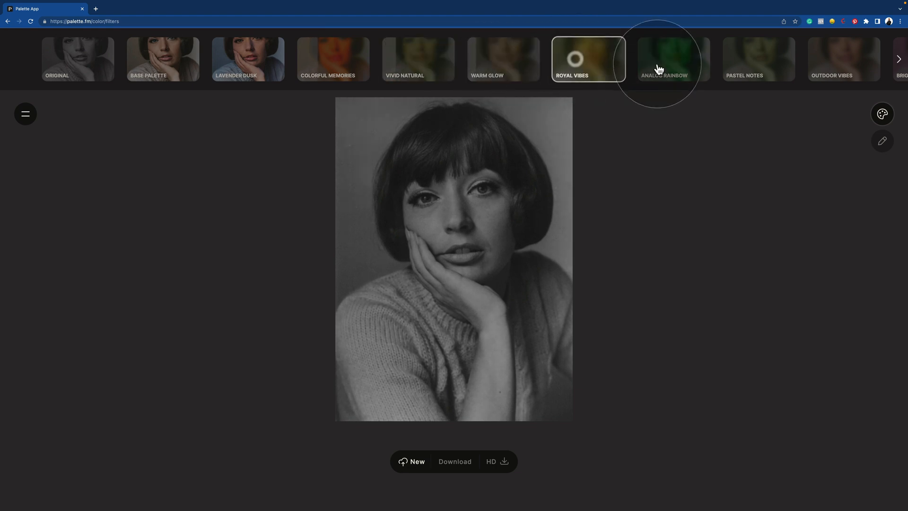
pyautogui.click(666, 61)
pyautogui.click(768, 58)
pyautogui.click(847, 58)
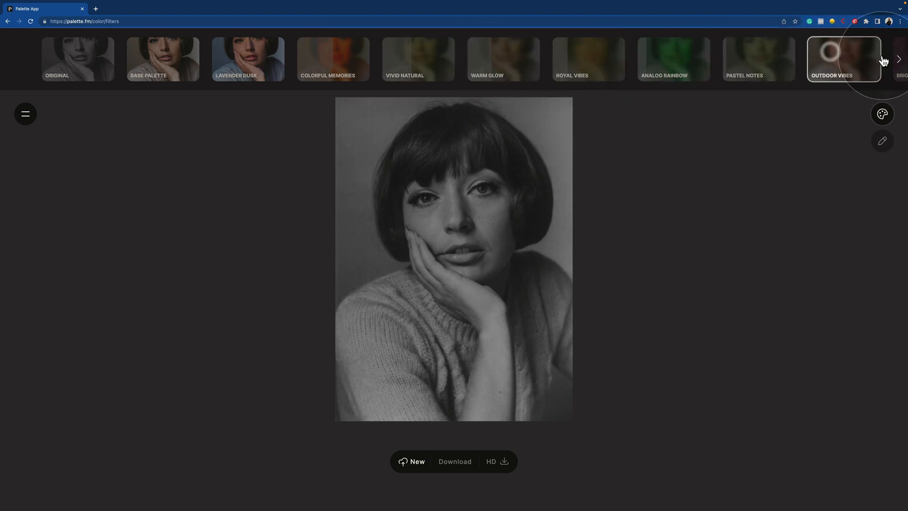
# Generate colorized versions with the remaining filters, from Bright Studio and Matte Ruby through Ambient Historic.
pyautogui.click(898, 60)
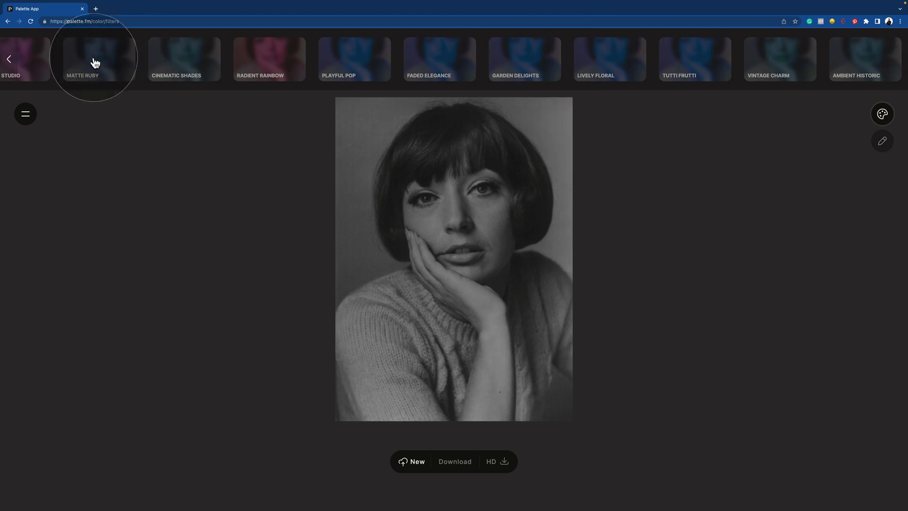
pyautogui.click(99, 63)
pyautogui.click(43, 60)
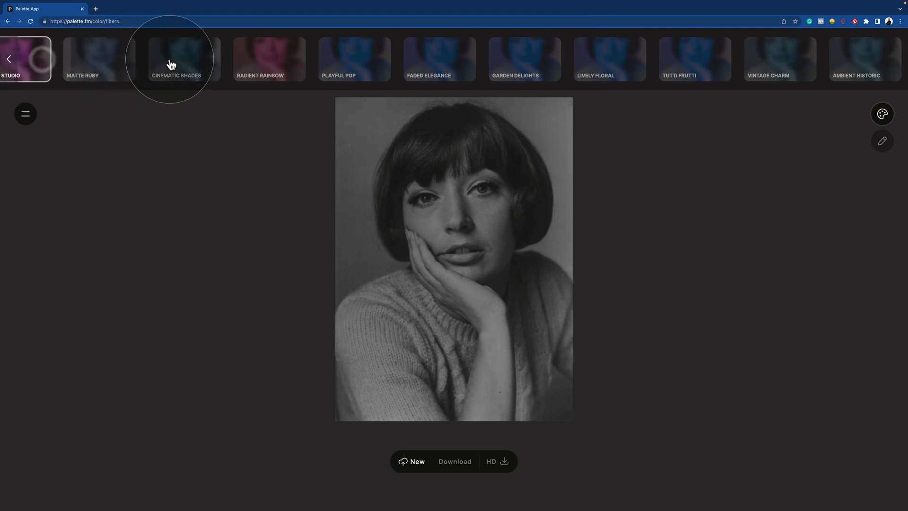
pyautogui.click(171, 64)
pyautogui.click(255, 64)
pyautogui.click(359, 67)
pyautogui.click(444, 67)
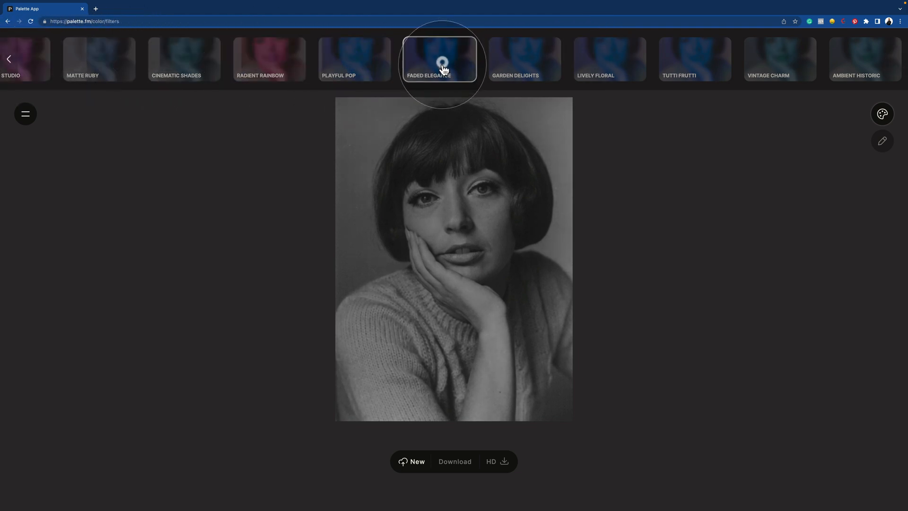
pyautogui.click(529, 63)
pyautogui.click(600, 63)
pyautogui.click(690, 63)
pyautogui.click(794, 63)
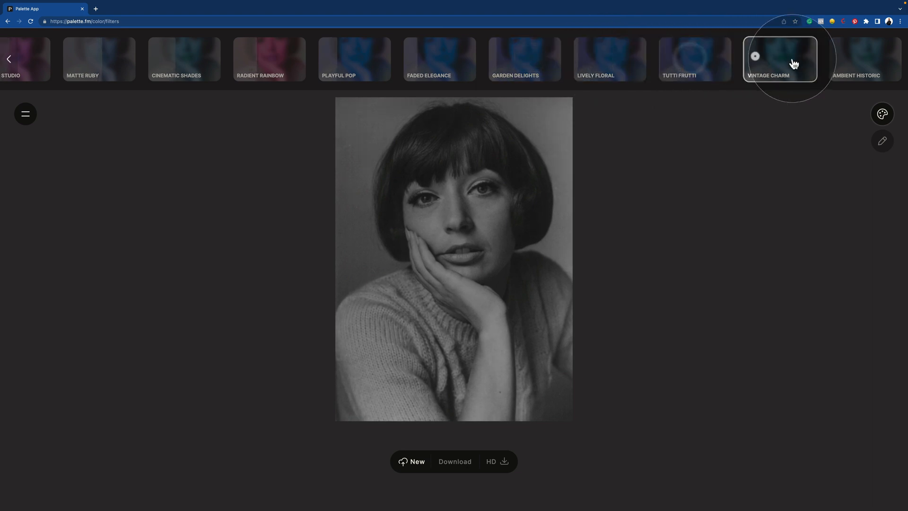
pyautogui.click(849, 63)
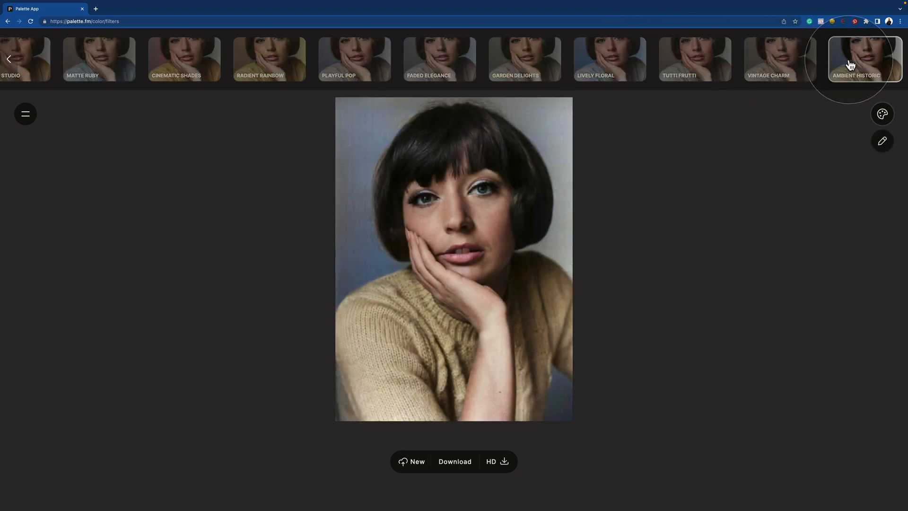
# Review the portrait in each filter from Lavender Dusk through Outdoor Vibes, one after another.
pyautogui.click(11, 58)
pyautogui.click(11, 59)
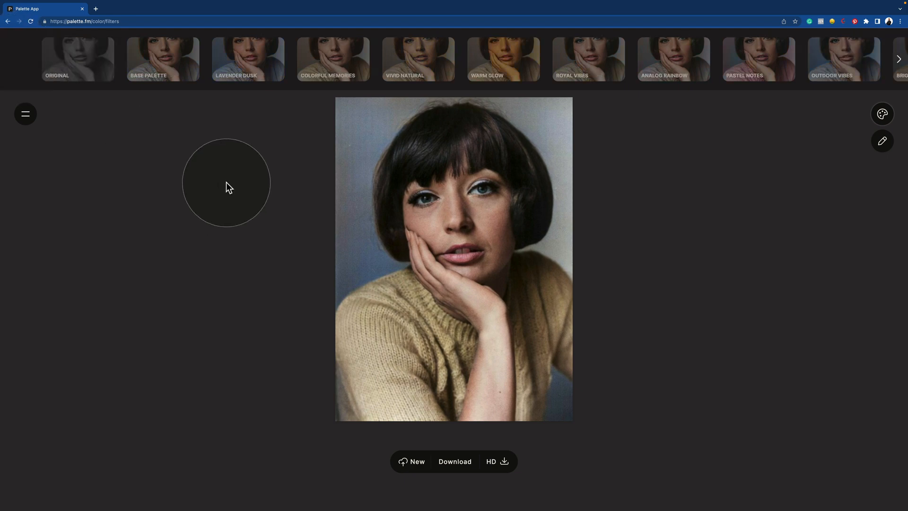
pyautogui.click(260, 60)
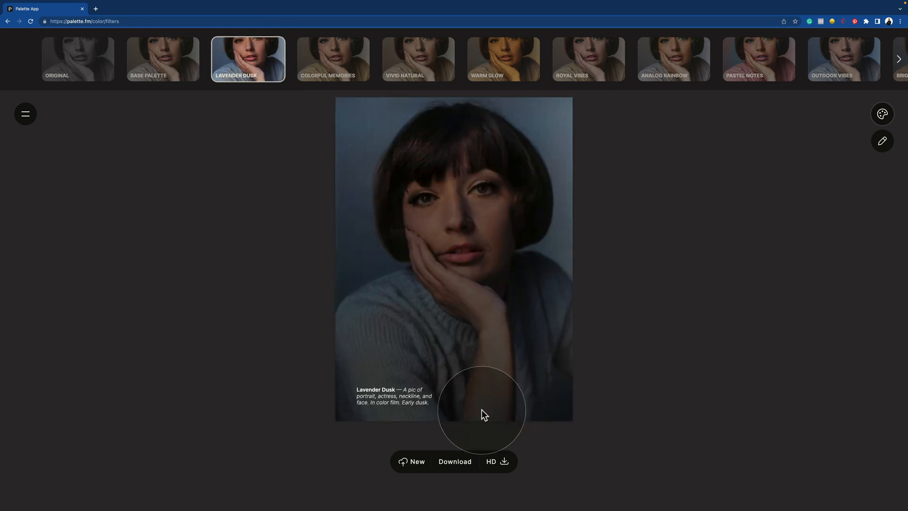
pyautogui.click(322, 66)
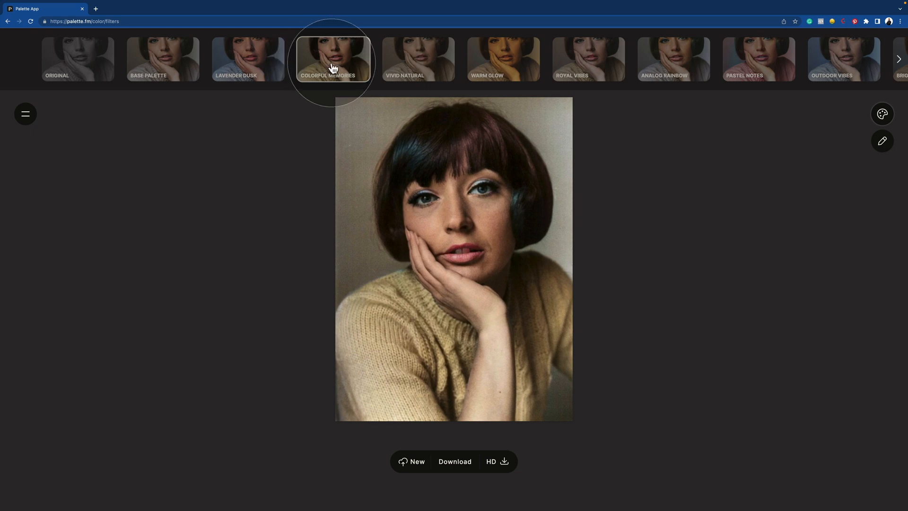
pyautogui.click(437, 64)
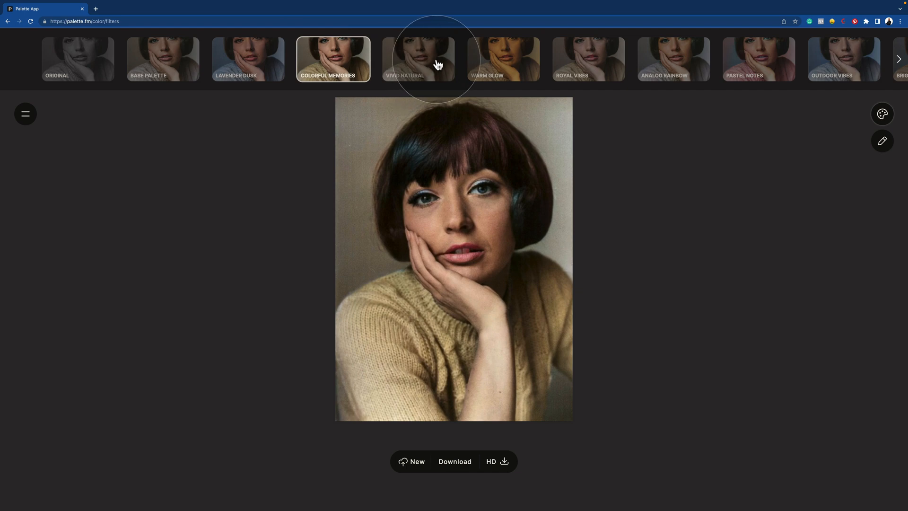
pyautogui.click(490, 65)
pyautogui.click(576, 68)
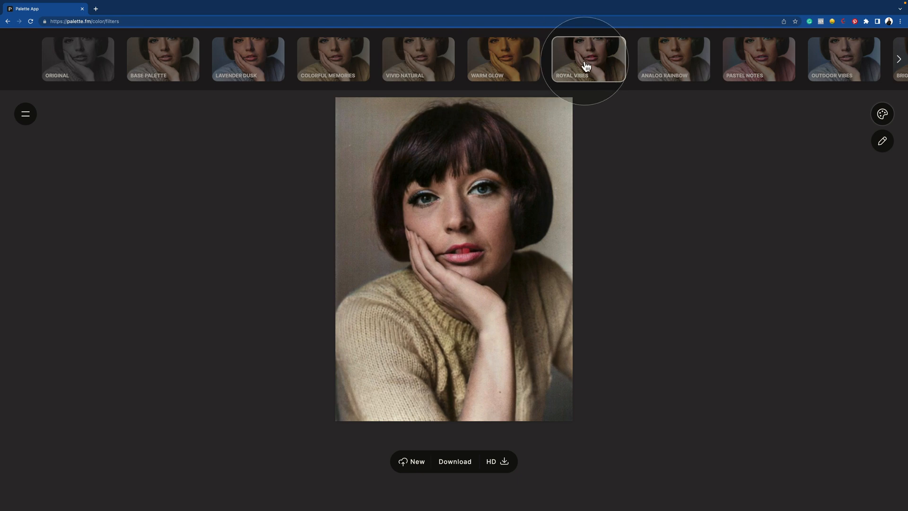
pyautogui.click(685, 66)
pyautogui.click(745, 66)
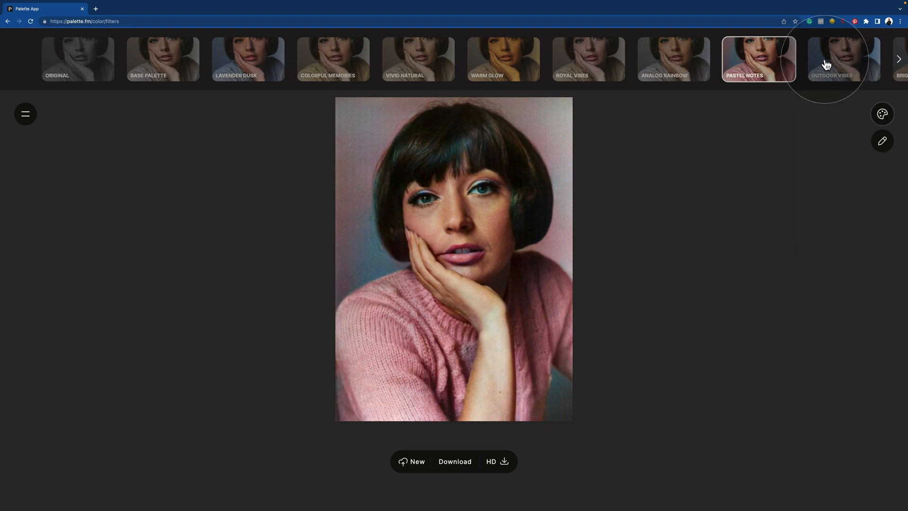
pyautogui.click(832, 64)
# Review the portrait in the Bright Studio, Matte Ruby, Cinematic Shades, Radient Rainbow and Playful Pop filters.
pyautogui.click(899, 60)
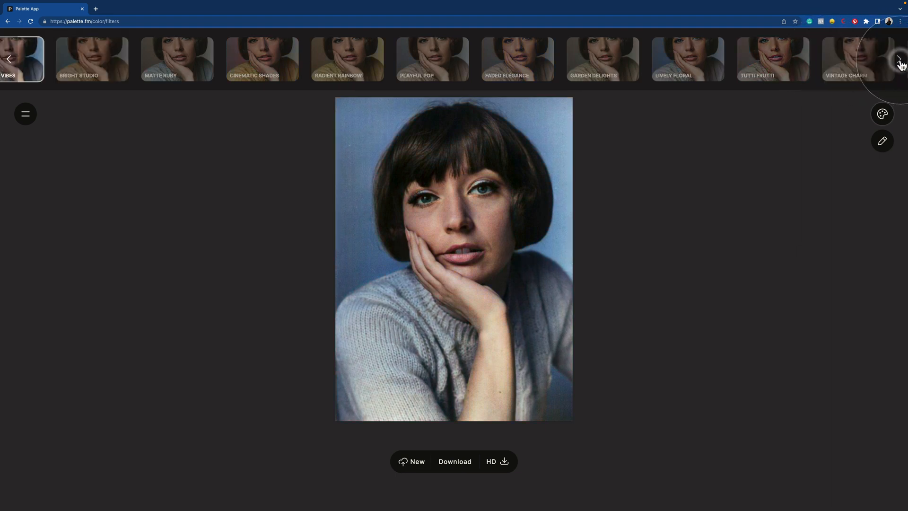
pyautogui.click(96, 60)
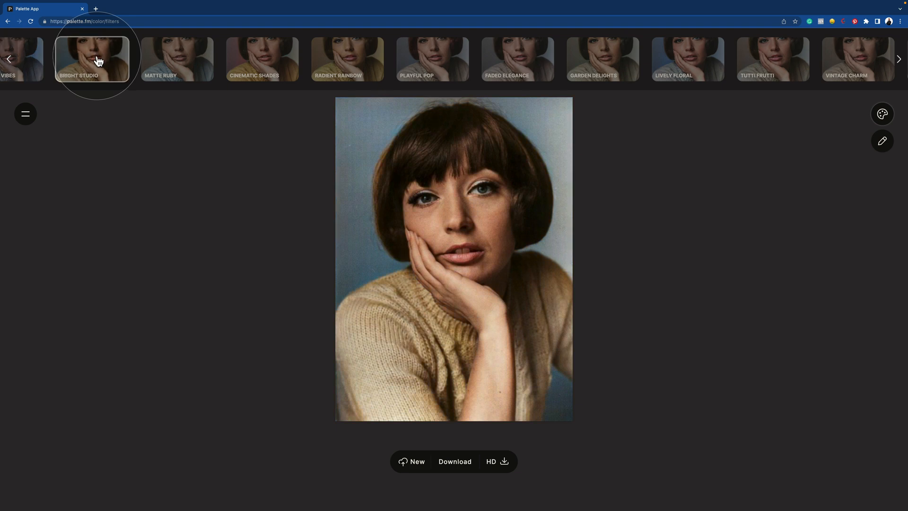
pyautogui.click(178, 61)
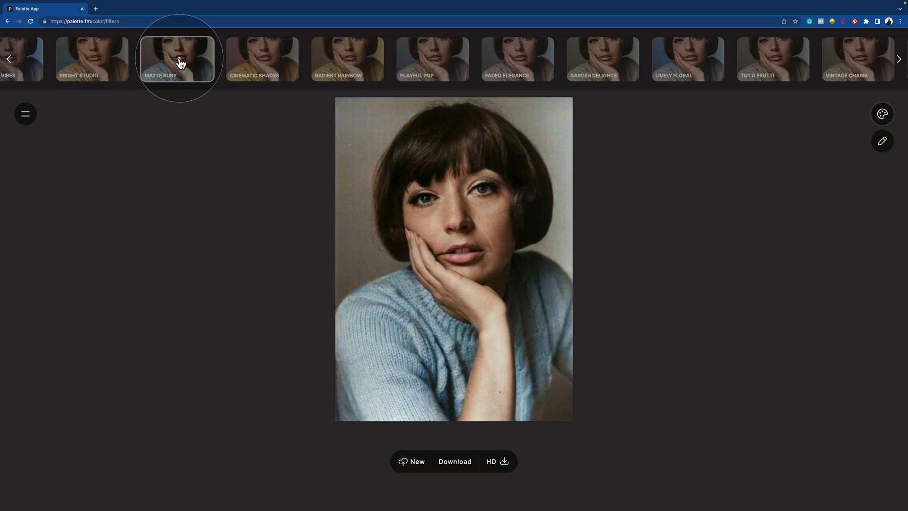
pyautogui.click(266, 57)
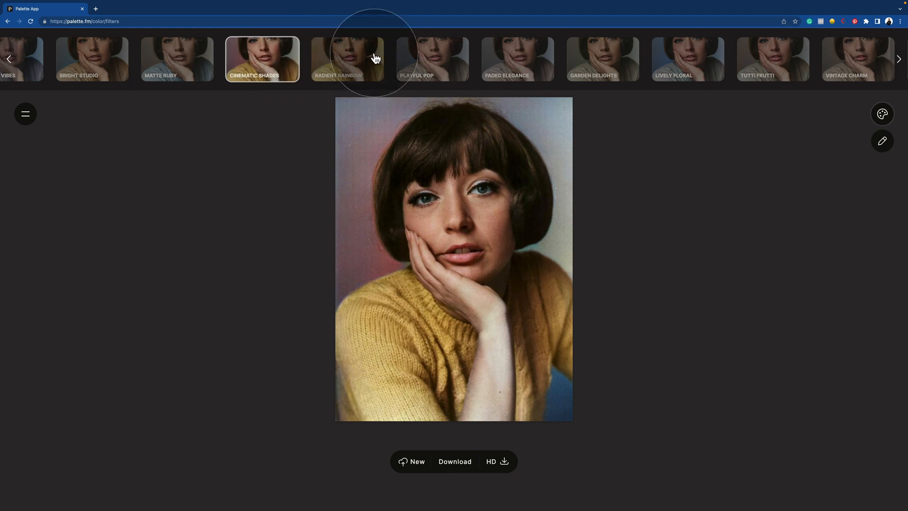
pyautogui.click(349, 61)
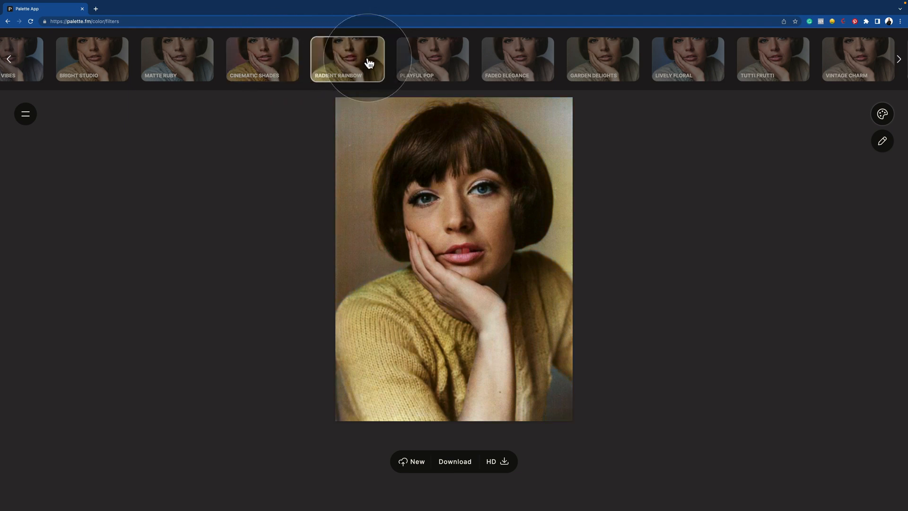
pyautogui.click(426, 64)
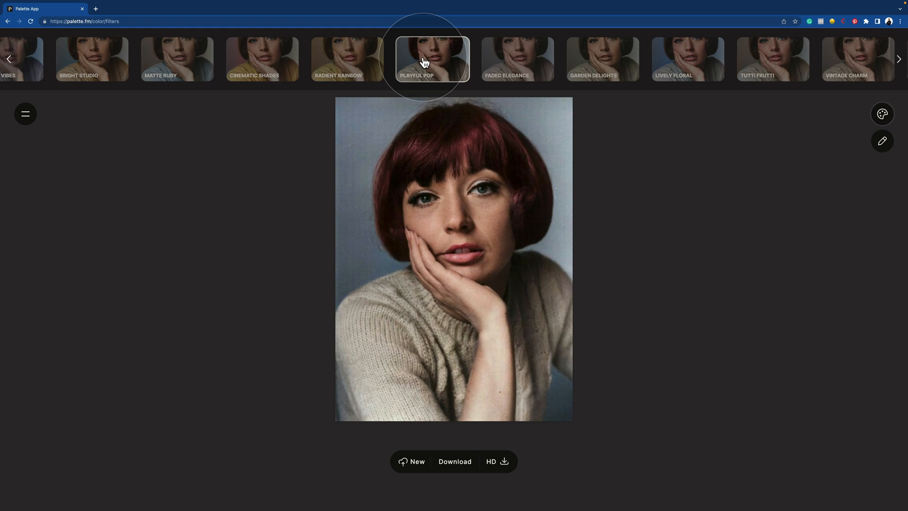
# Review the portrait in the filters from Faded Elegance through Ambient Historic, one after another.
pyautogui.click(501, 64)
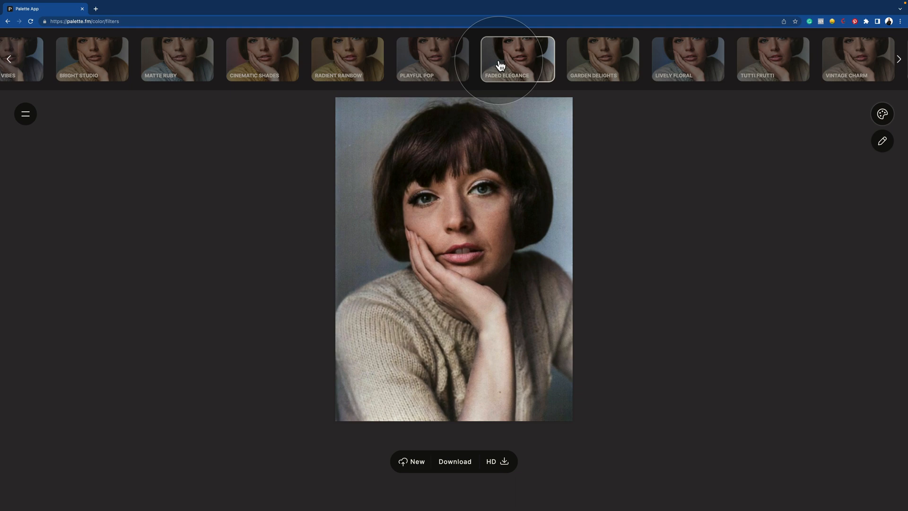
pyautogui.click(589, 72)
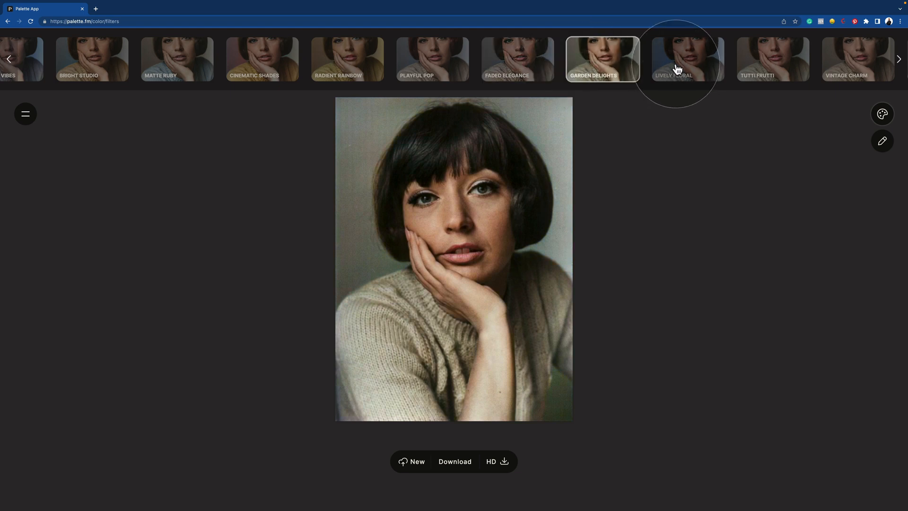
pyautogui.click(677, 69)
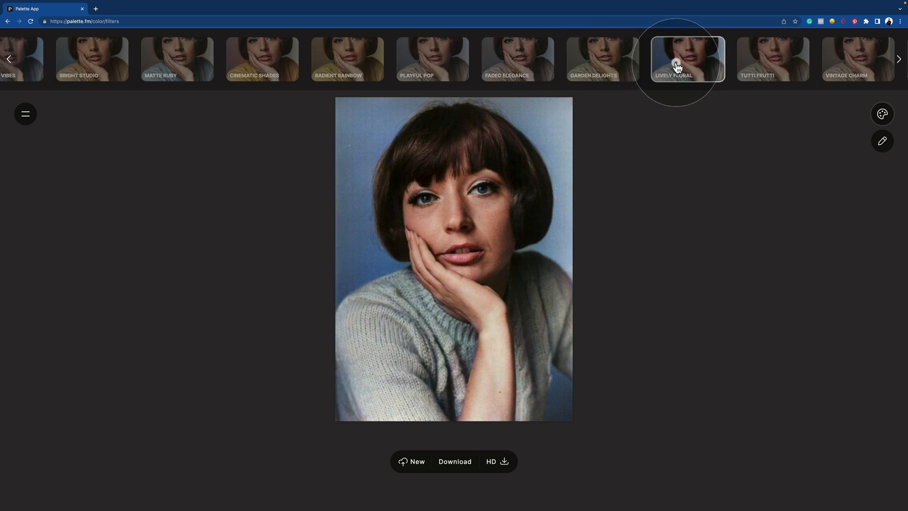
pyautogui.click(780, 71)
pyautogui.click(850, 65)
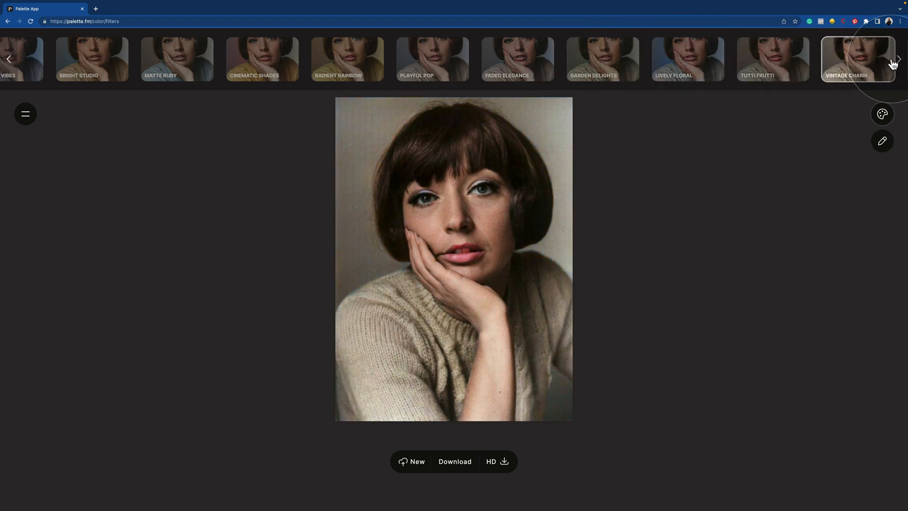
pyautogui.click(897, 60)
pyautogui.click(854, 67)
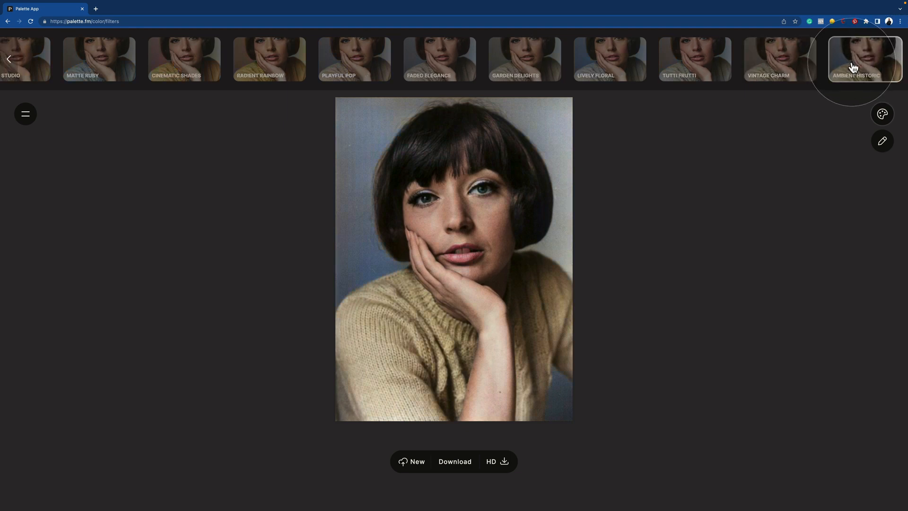
# Compare the Faded Elegance and Cinematic Shades versions of the portrait once more.
pyautogui.click(447, 67)
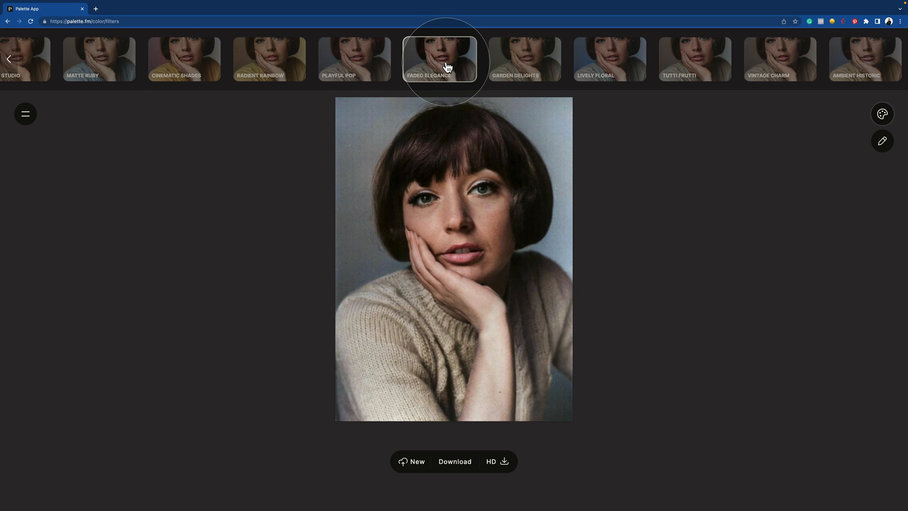
pyautogui.click(167, 65)
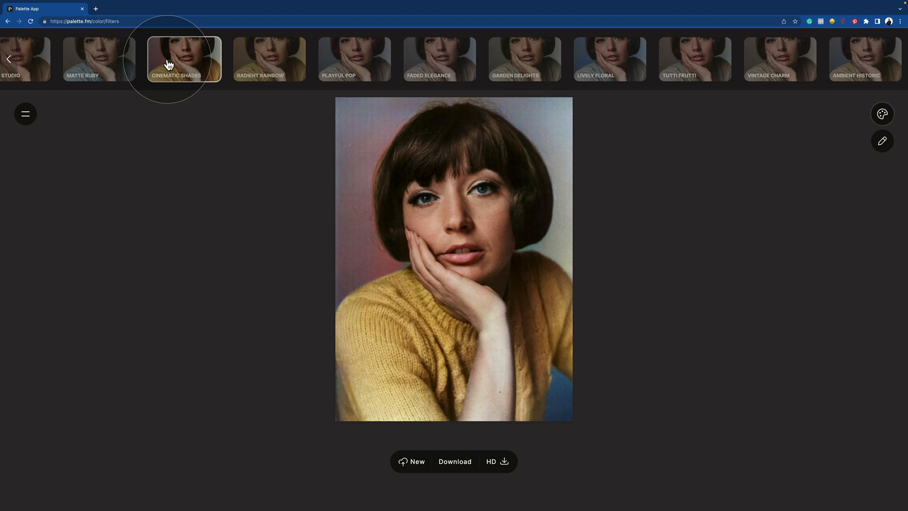
# Download the free-resolution versions of the portrait in the Cinematic Shades and Faded Elegance filters.
pyautogui.moveTo(408, 191)
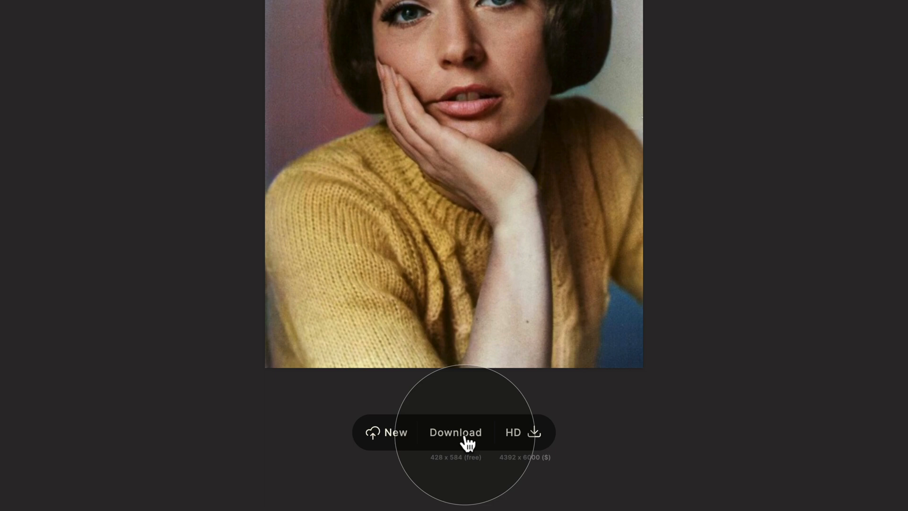
pyautogui.click(466, 435)
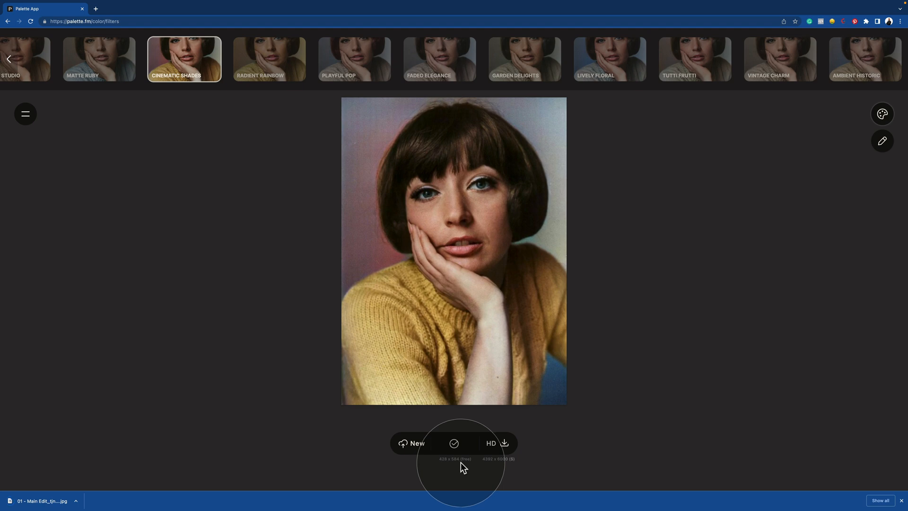
pyautogui.click(439, 64)
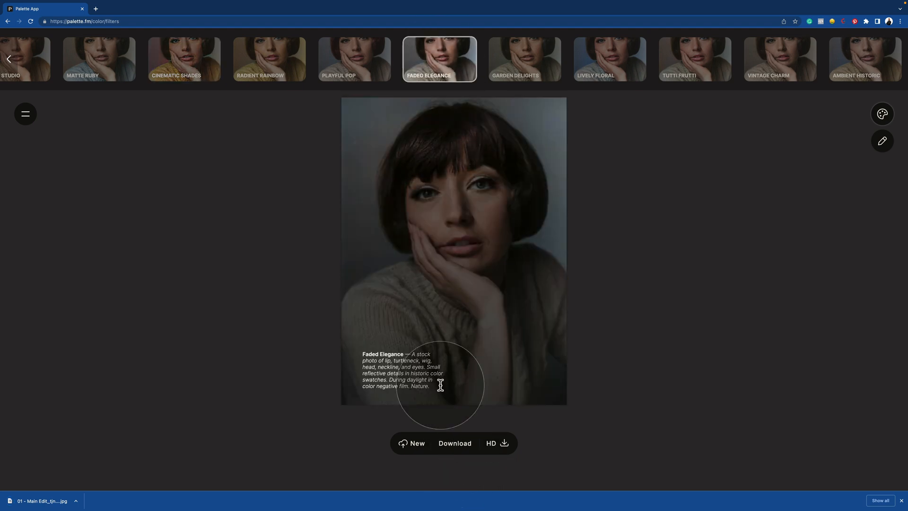
pyautogui.click(458, 443)
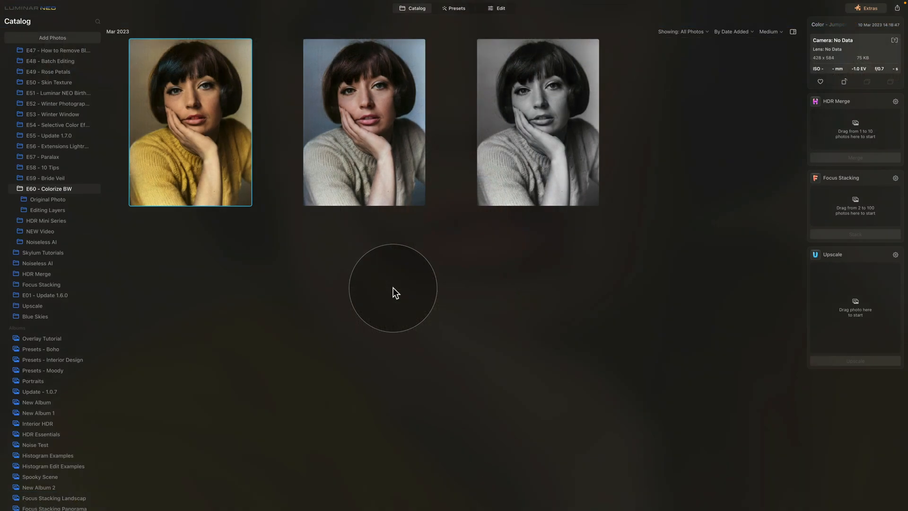
# Switch to Luminar Neo, look over the three catalog portraits, and open the black-and-white original for editing.
pyautogui.click(515, 123)
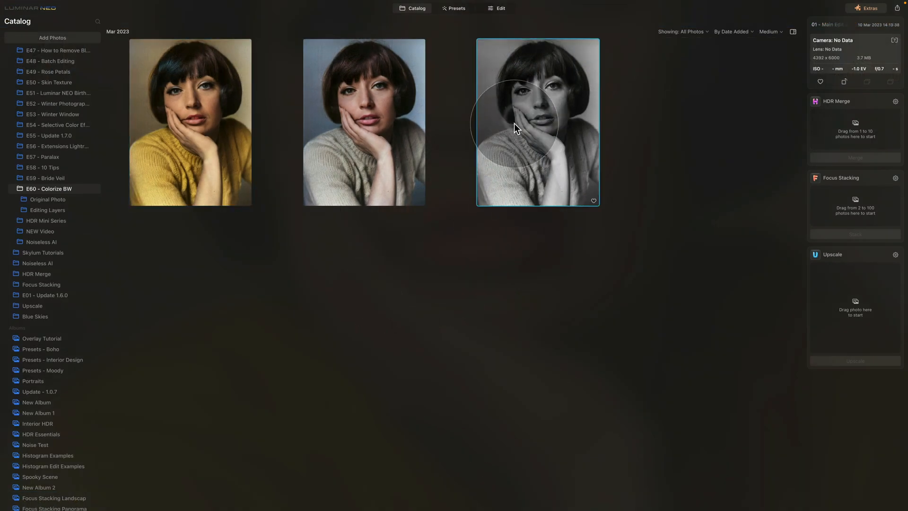
pyautogui.click(384, 124)
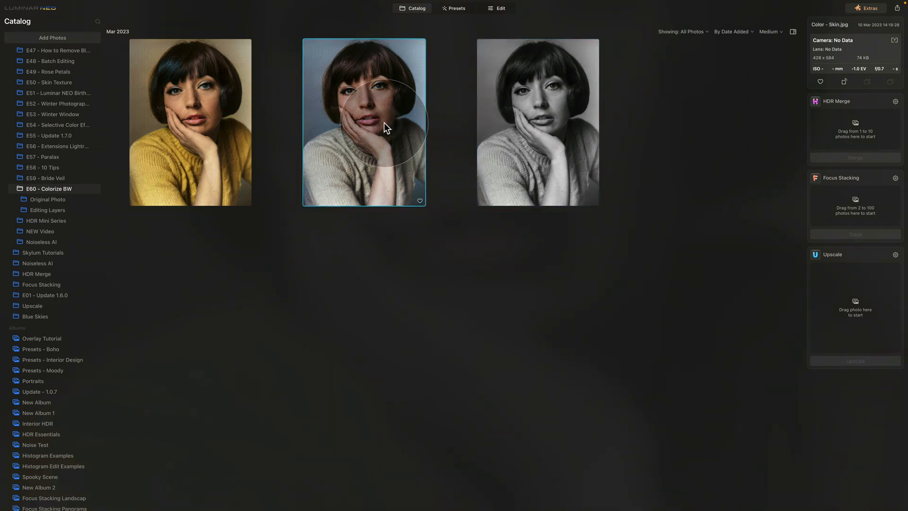
pyautogui.click(196, 137)
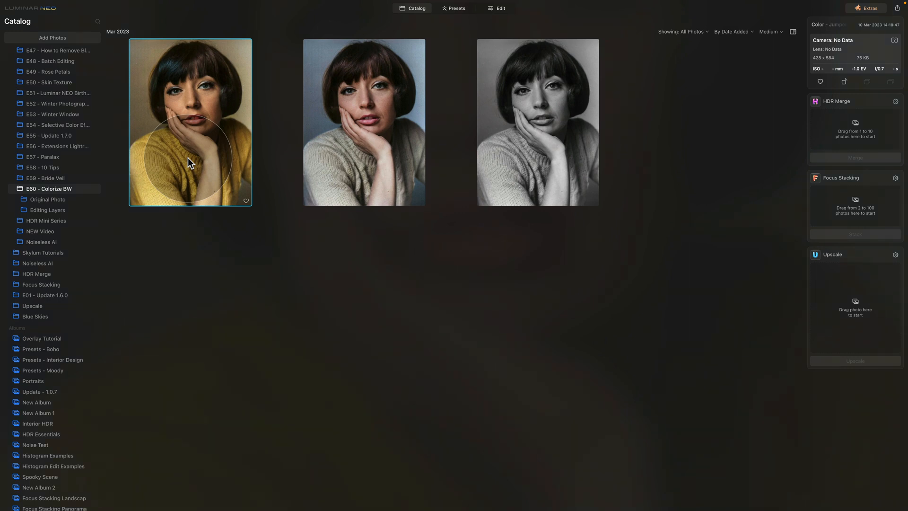
pyautogui.click(521, 91)
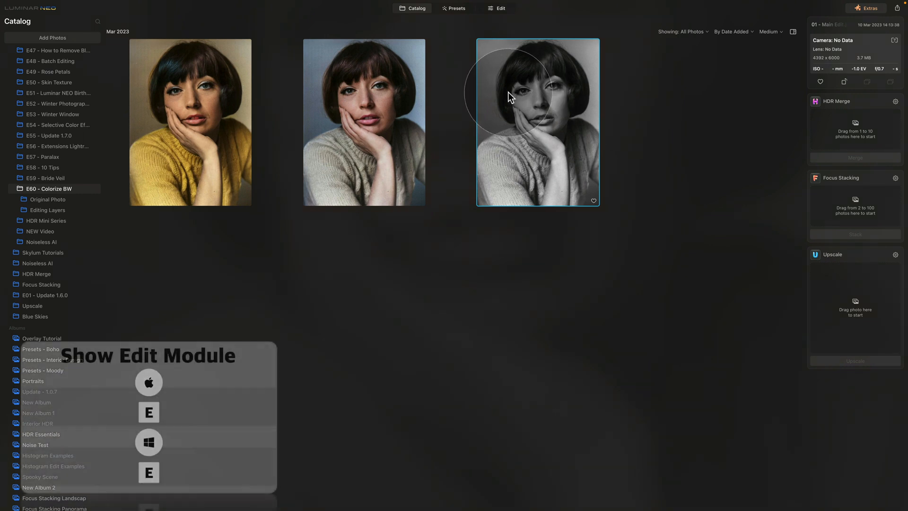
pyautogui.click(495, 9)
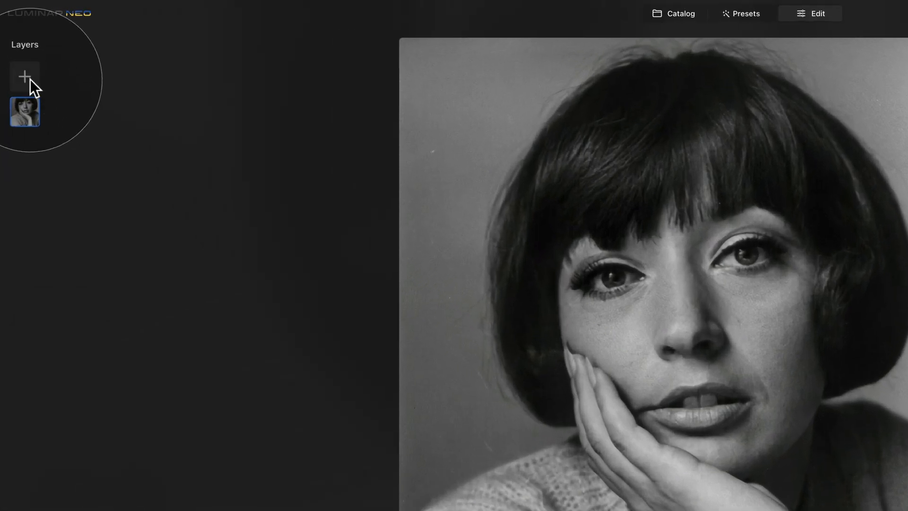
# Load Color - Skin.jpg from the Editing Layers folder into the layer images.
pyautogui.click(15, 47)
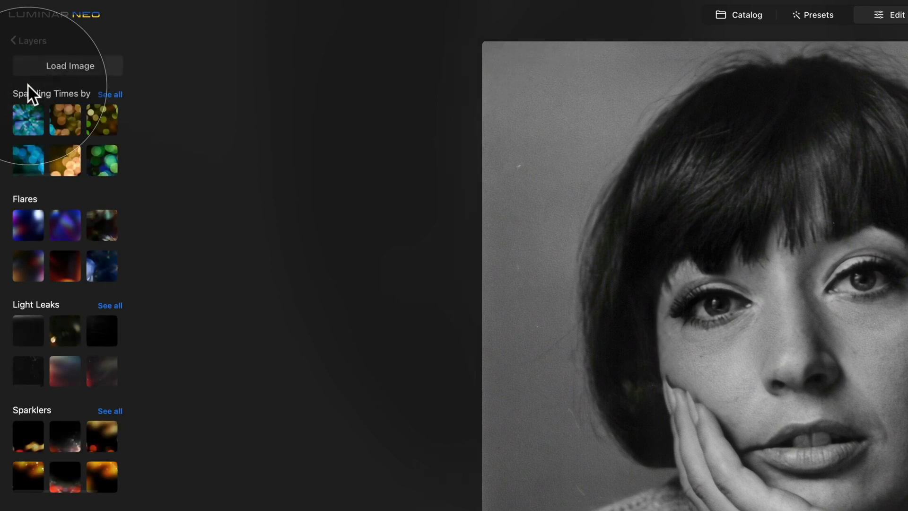
pyautogui.click(53, 66)
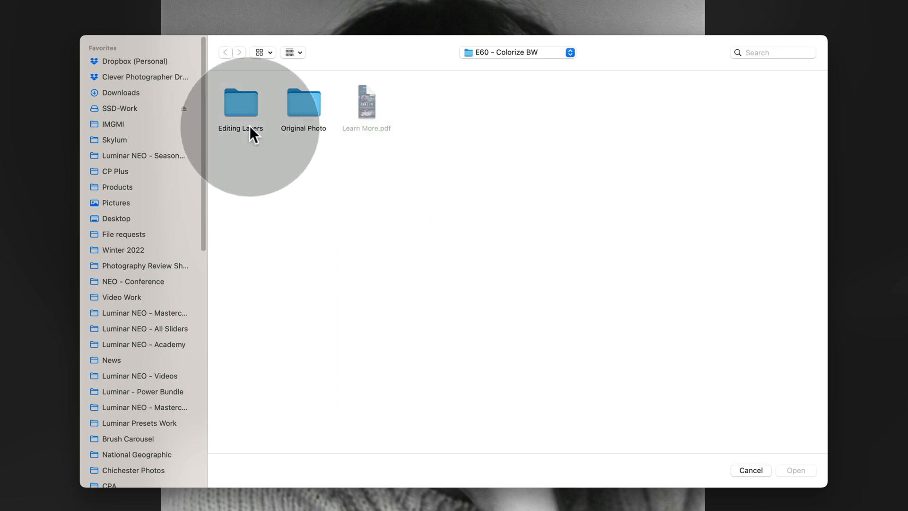
pyautogui.doubleClick(246, 102)
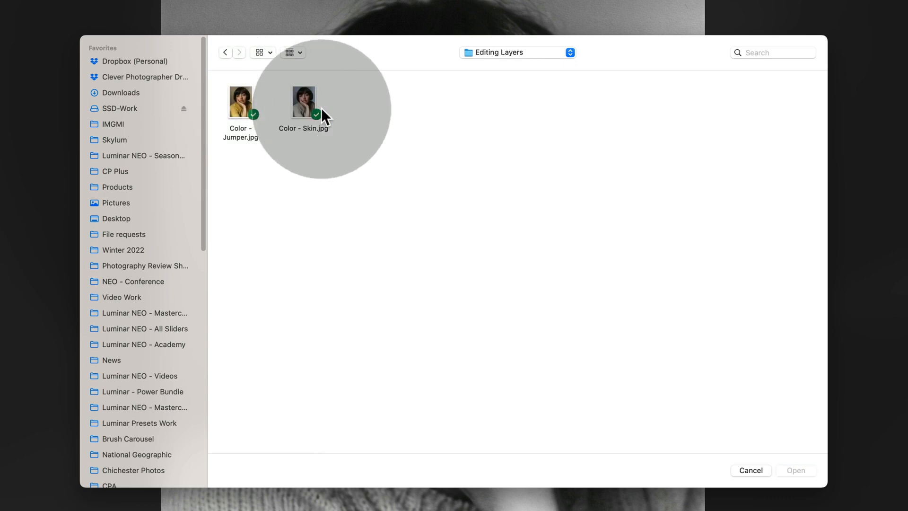
pyautogui.click(306, 98)
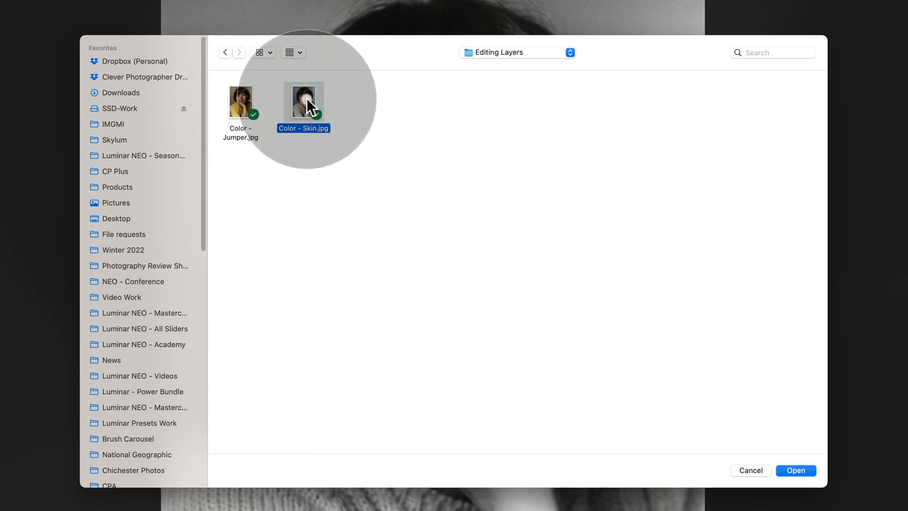
pyautogui.click(799, 471)
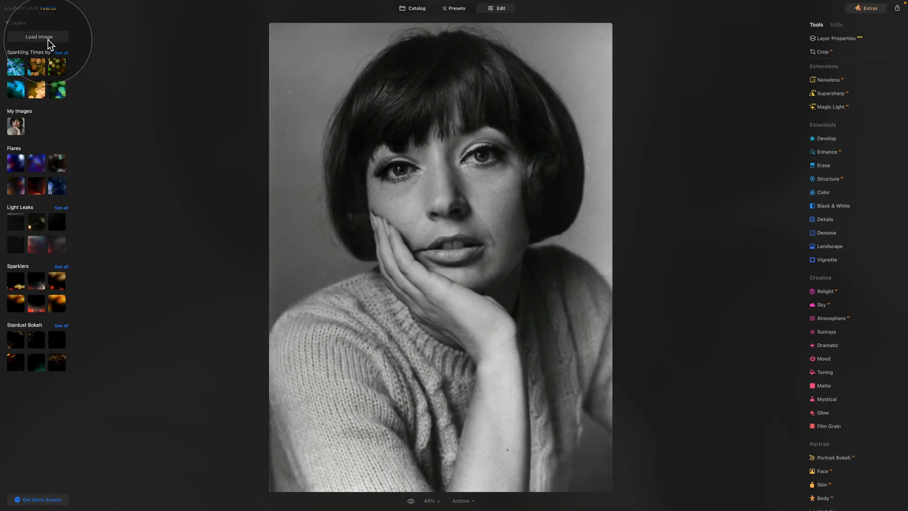
# Load Color - Jumper.jpg from the Editing Layers folder into the layer images.
pyautogui.click(47, 37)
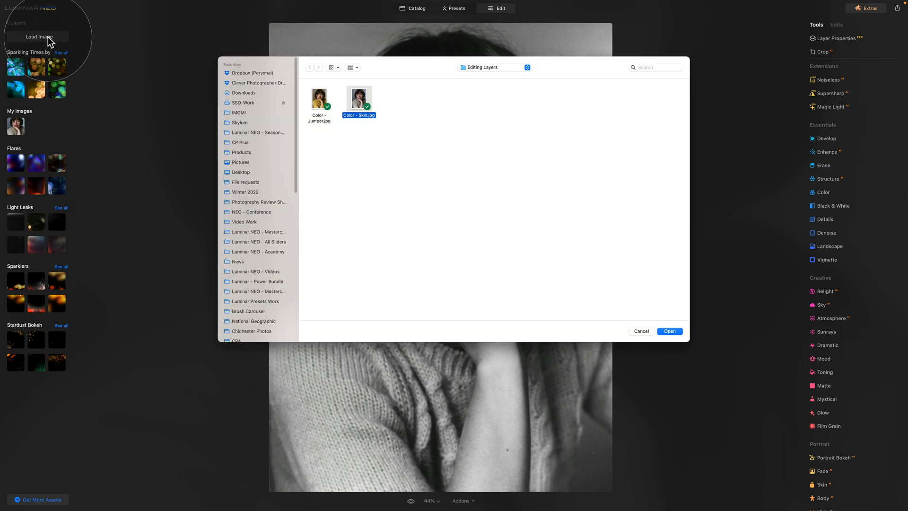
pyautogui.click(323, 102)
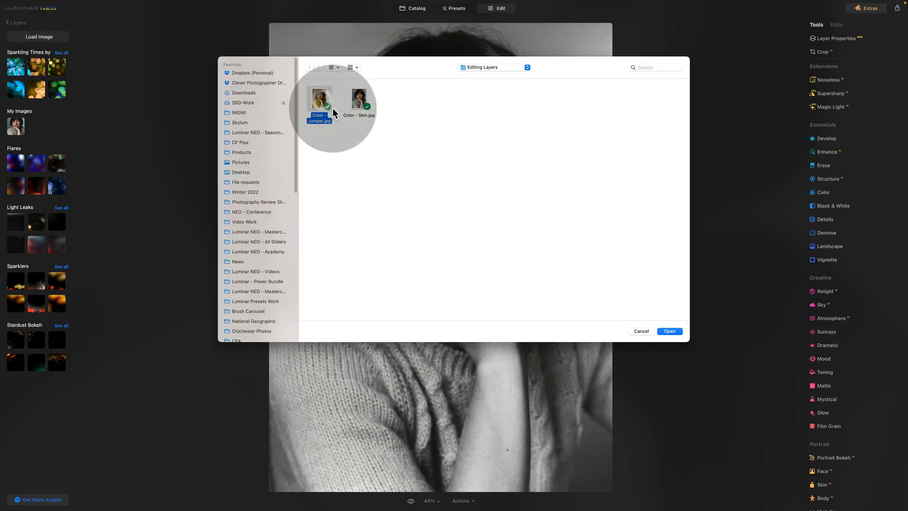
pyautogui.click(669, 331)
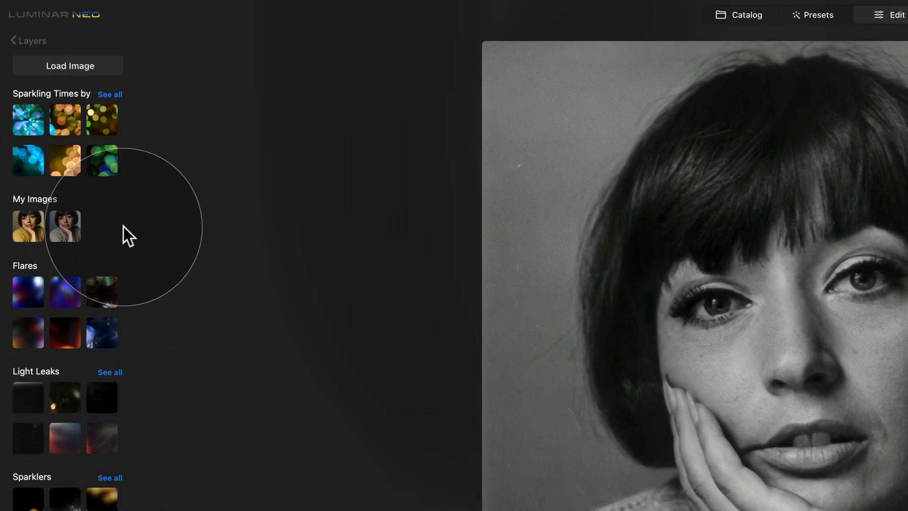
# Add the Color - Skin image as a layer with 100 opacity and the Color blend mode.
pyautogui.click(63, 225)
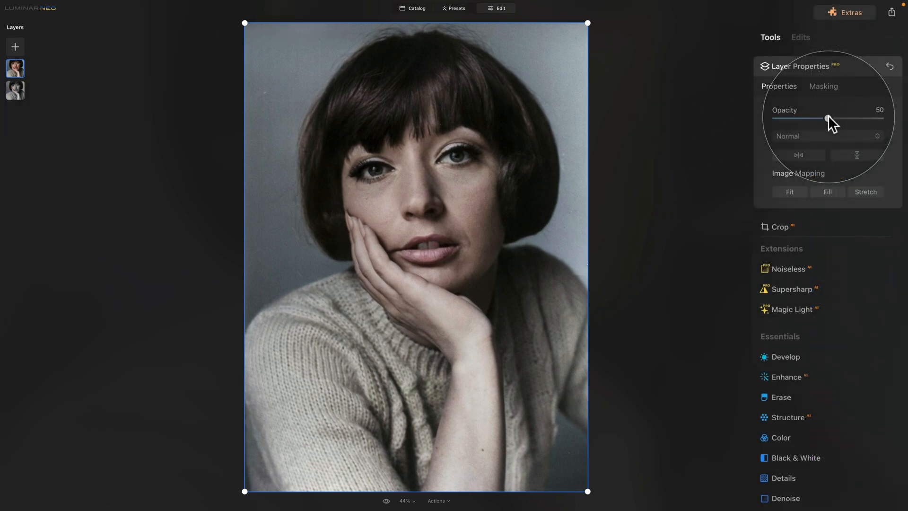
pyautogui.moveTo(855, 78); pyautogui.dragTo(892, 78)
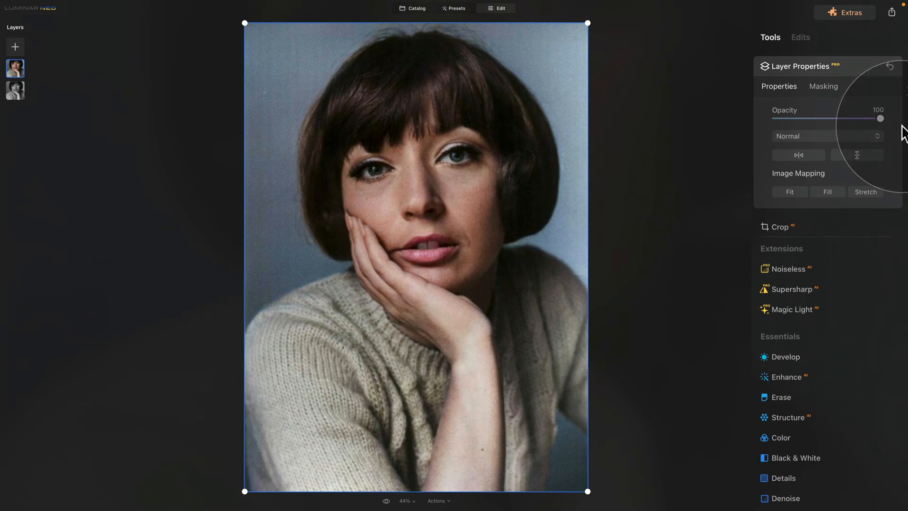
pyautogui.click(836, 136)
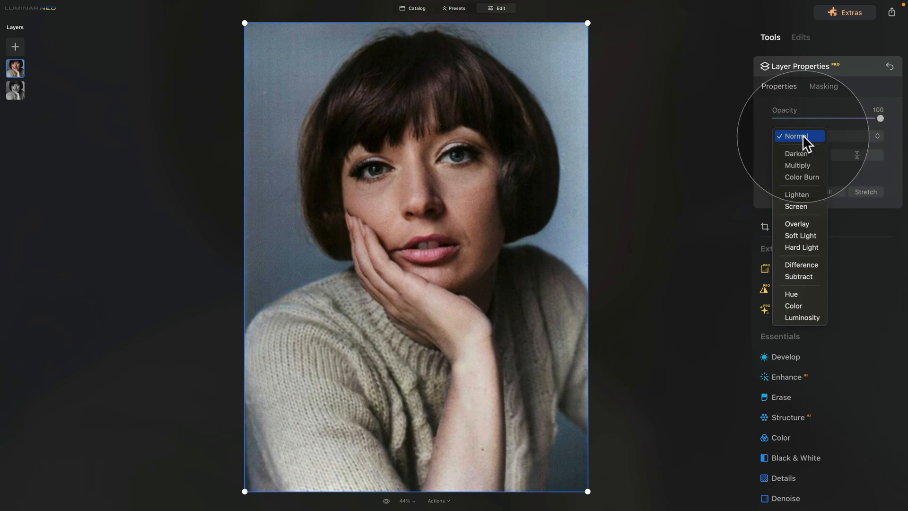
pyautogui.click(802, 306)
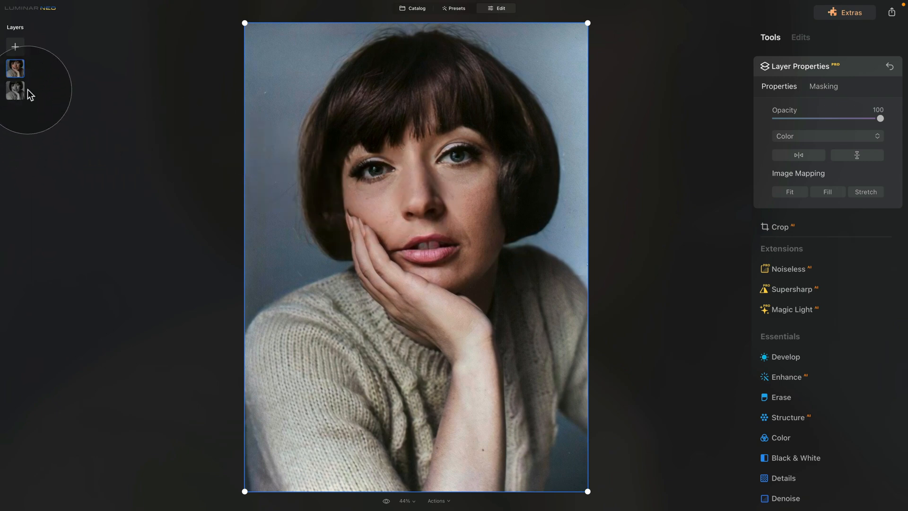
# Add the Color - Jumper image as a layer with 100 opacity and the Color blend mode.
pyautogui.click(15, 49)
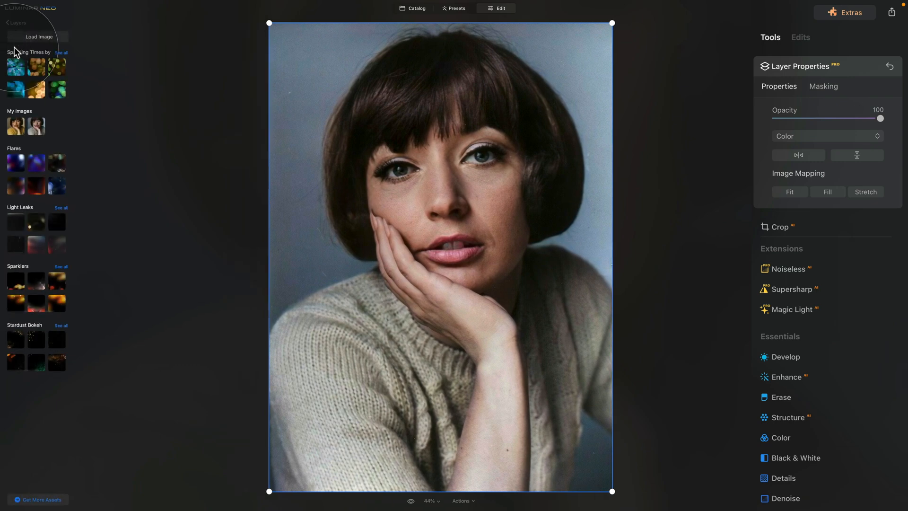
pyautogui.click(16, 127)
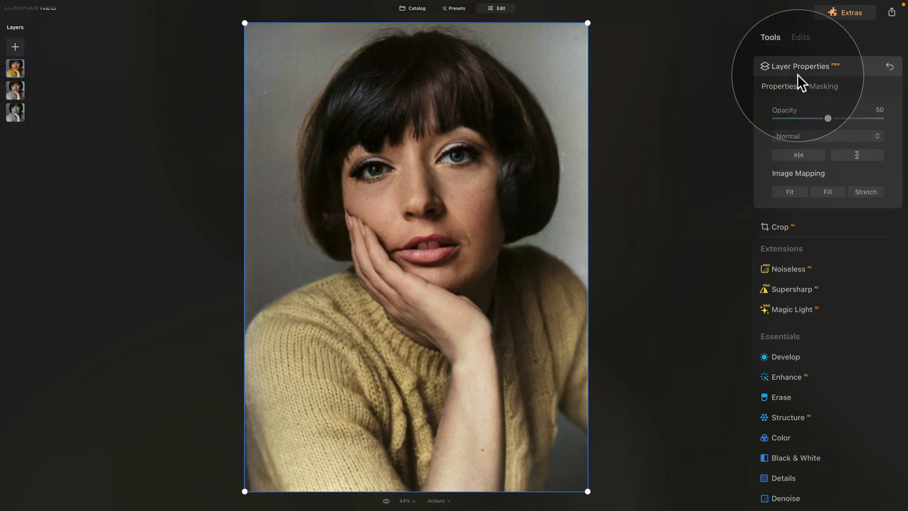
pyautogui.moveTo(827, 118); pyautogui.dragTo(892, 120)
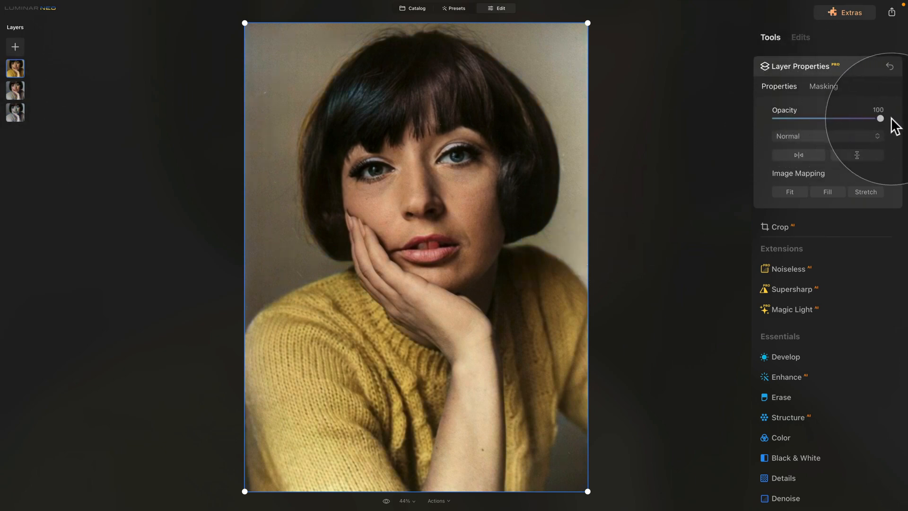
pyautogui.click(827, 135)
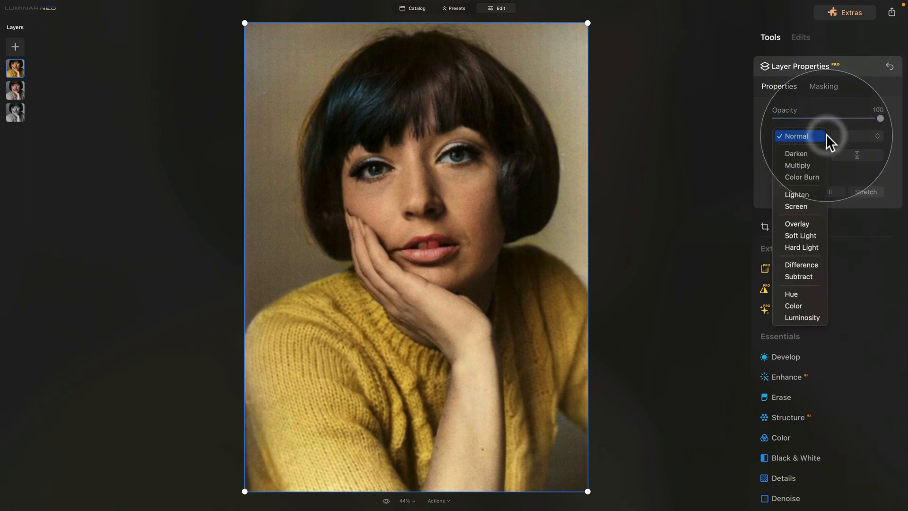
pyautogui.click(805, 307)
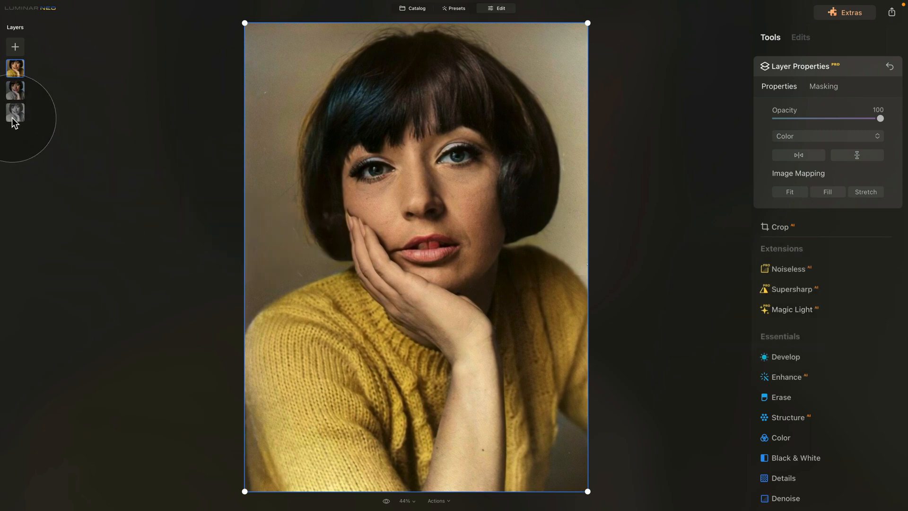
# Hide the Color - Jumper layer.
pyautogui.moveTo(13, 121); pyautogui.dragTo(17, 90)
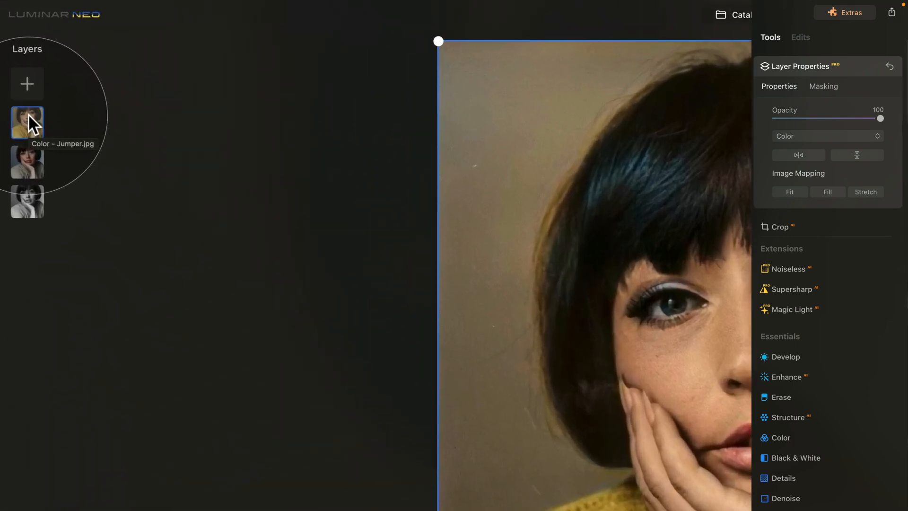
pyautogui.rightClick(26, 115)
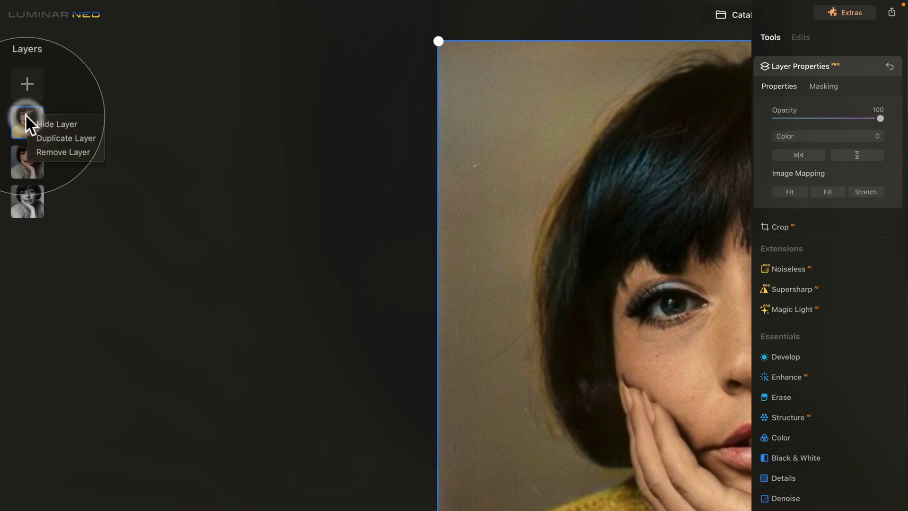
pyautogui.click(66, 122)
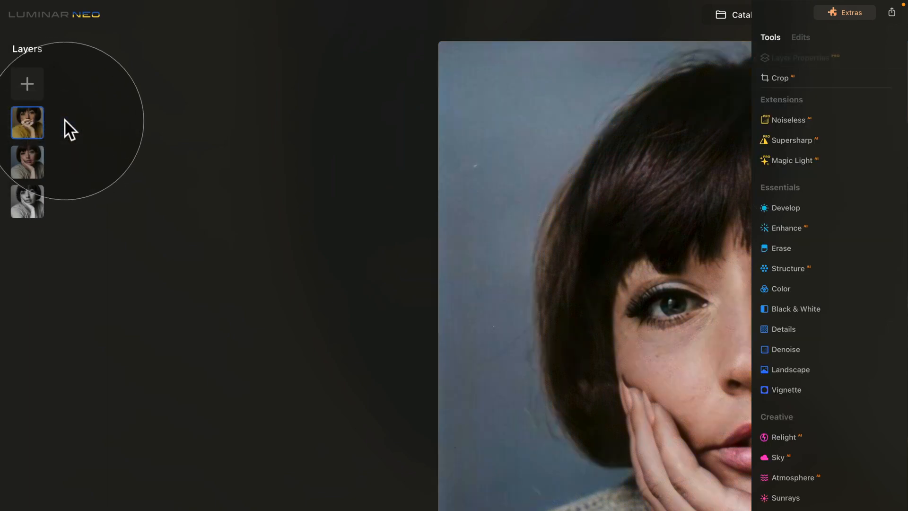
# Mask the Color - Skin layer to the human subject using Mask AI.
pyautogui.click(31, 153)
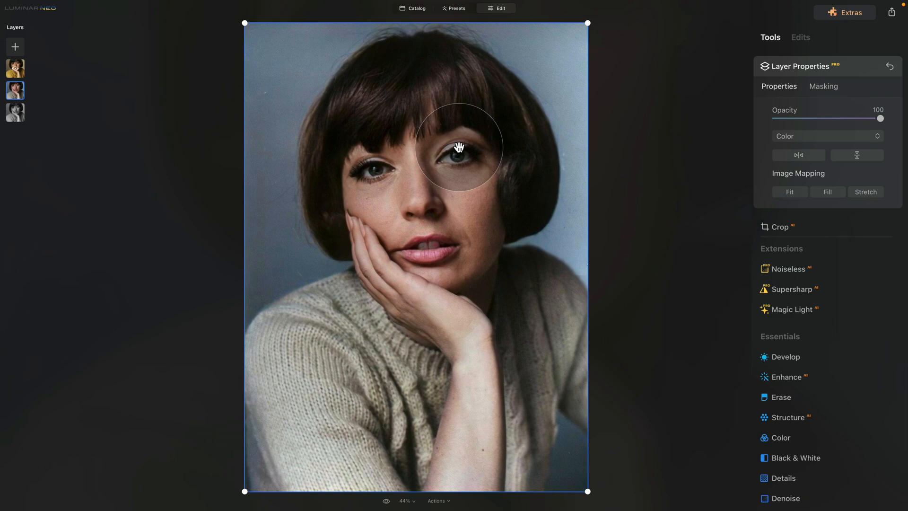
pyautogui.click(824, 86)
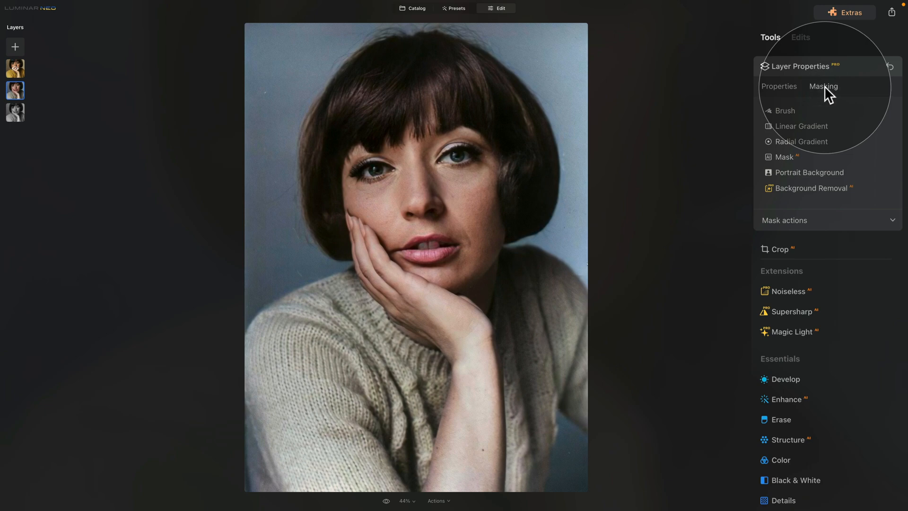
pyautogui.click(792, 156)
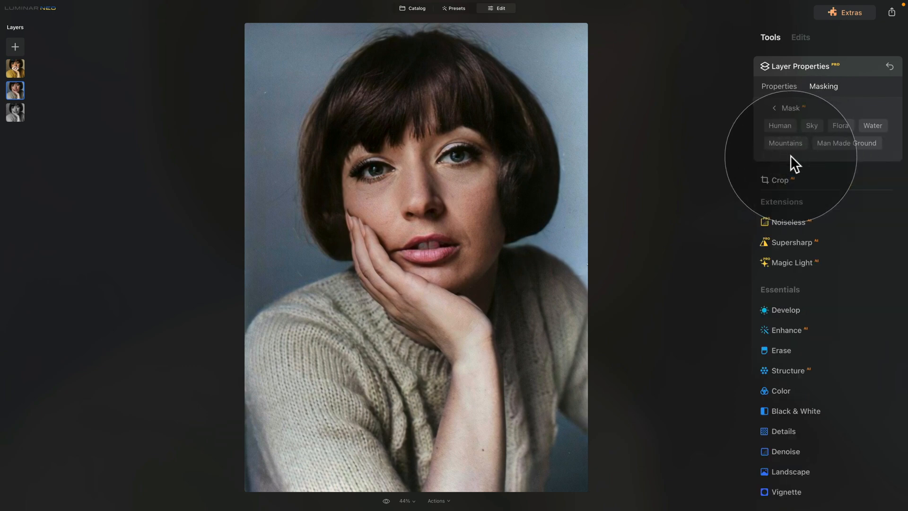
pyautogui.click(780, 126)
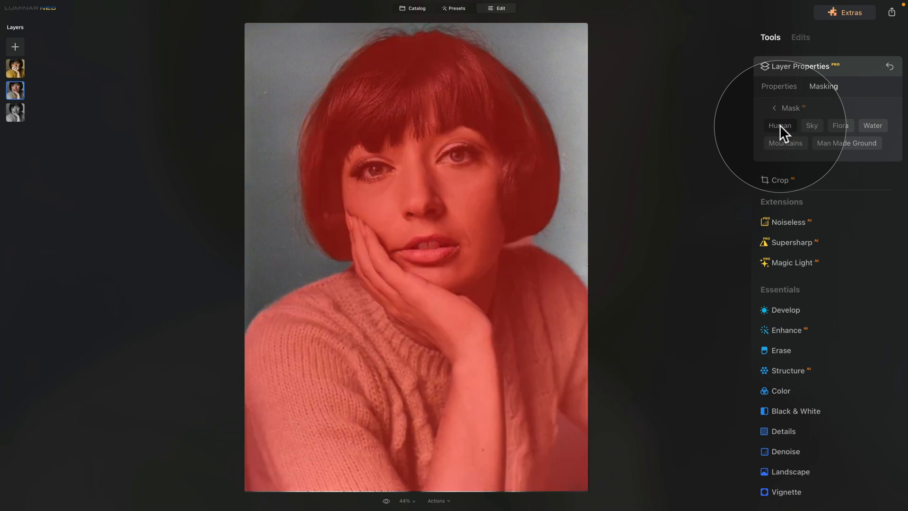
pyautogui.click(776, 109)
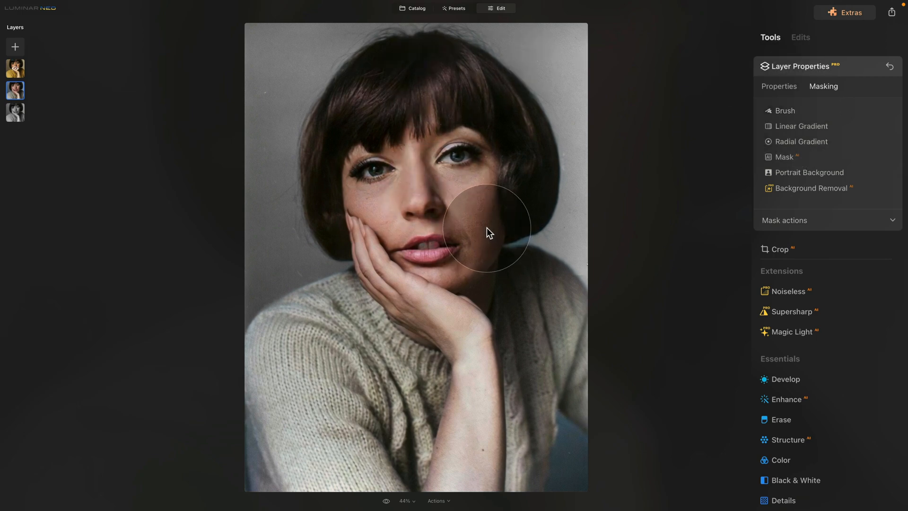
# Examine the coverage of the Color - Skin layer's mask using the mask overlay.
pyautogui.click(802, 219)
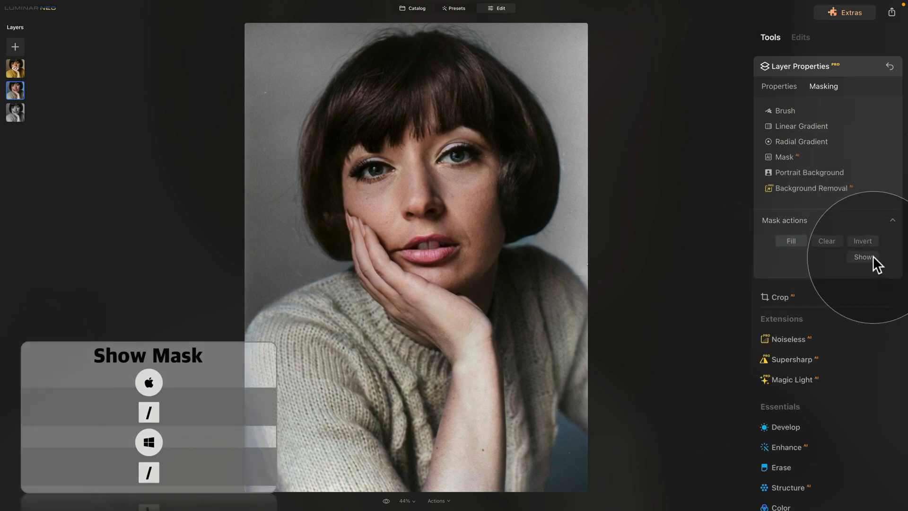
pyautogui.click(874, 256)
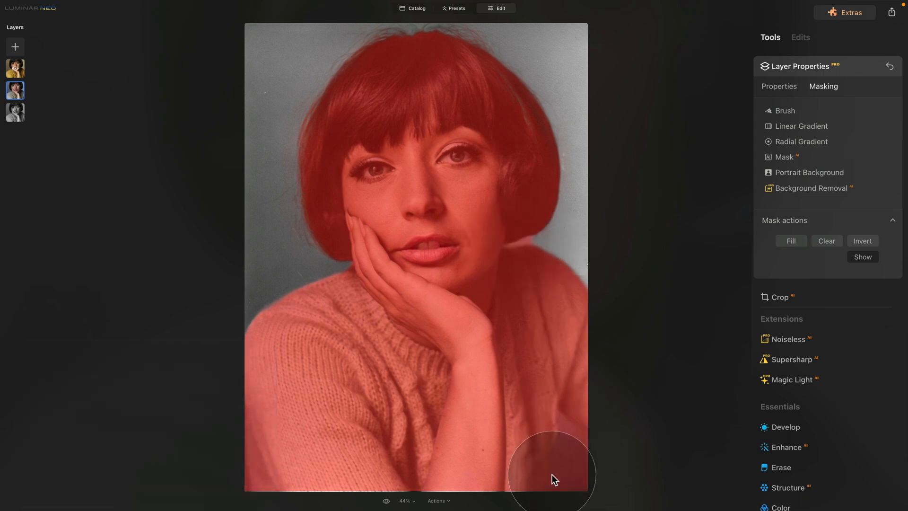
pyautogui.click(871, 256)
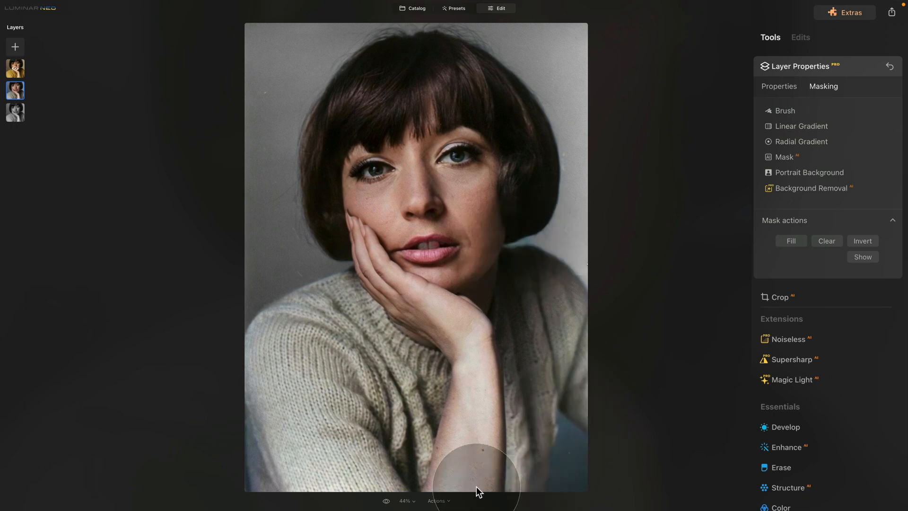
# Set up the Color - Skin layer's mask brush to Erase with size 78 and softness 20, with the mask overlay shown.
pyautogui.click(782, 109)
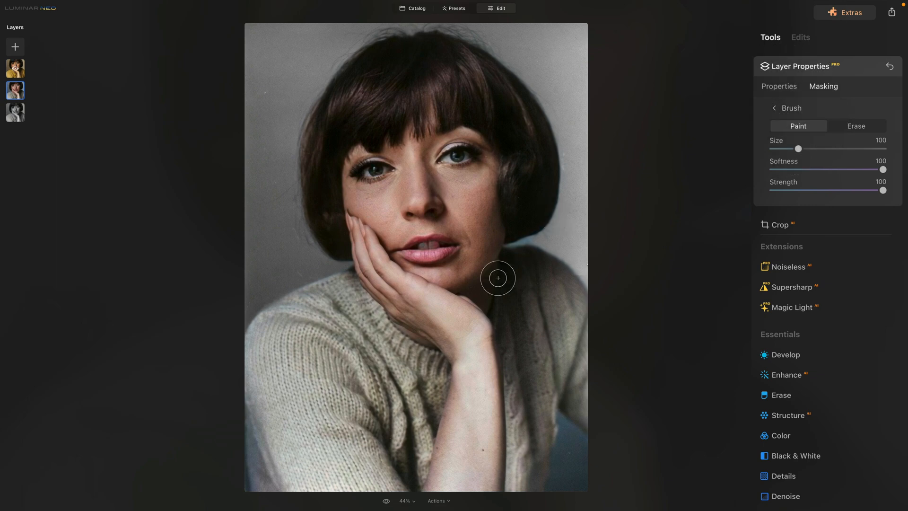
pyautogui.press('/')
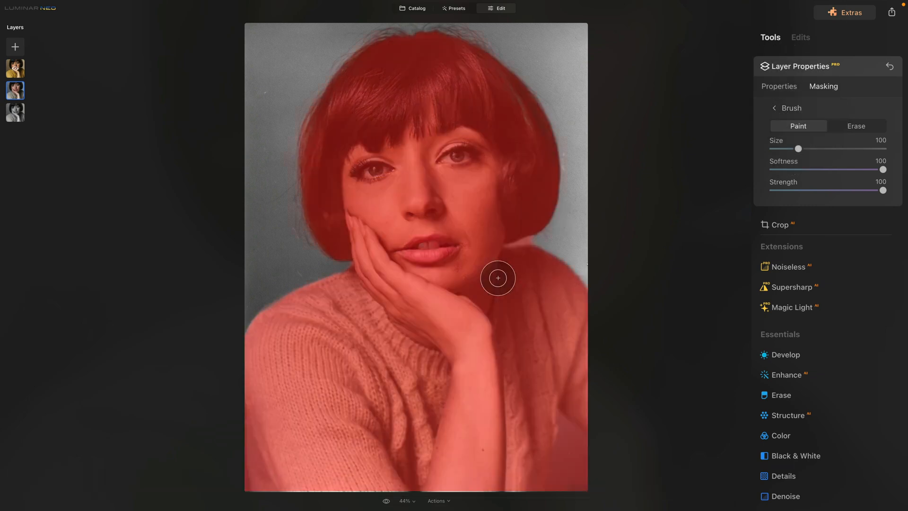
pyautogui.press('super+equal')
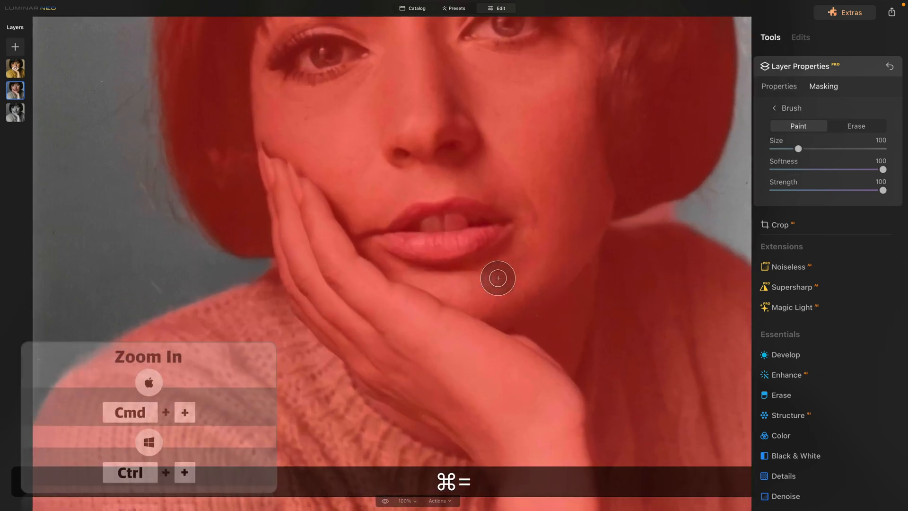
pyautogui.press('super+equal')
pyautogui.press('space')
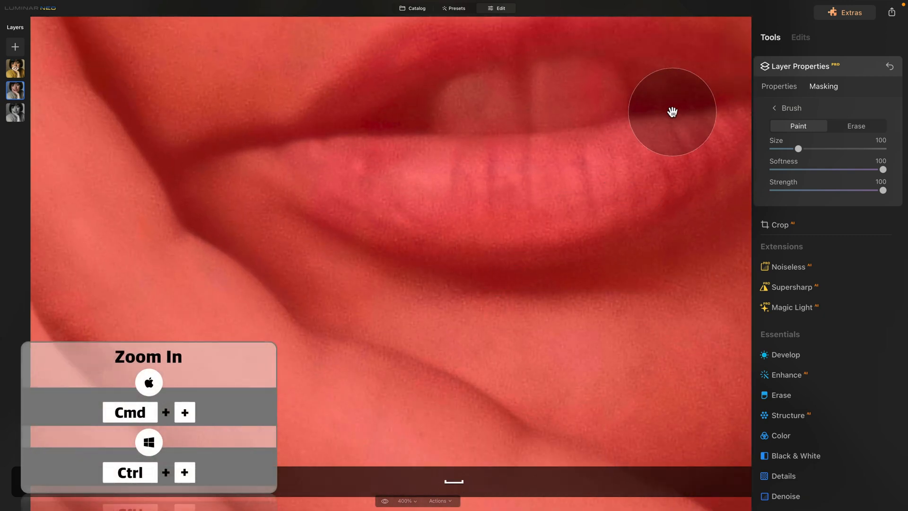
pyautogui.moveTo(690, 107); pyautogui.dragTo(379, 171)
pyautogui.moveTo(625, 182); pyautogui.dragTo(513, 257)
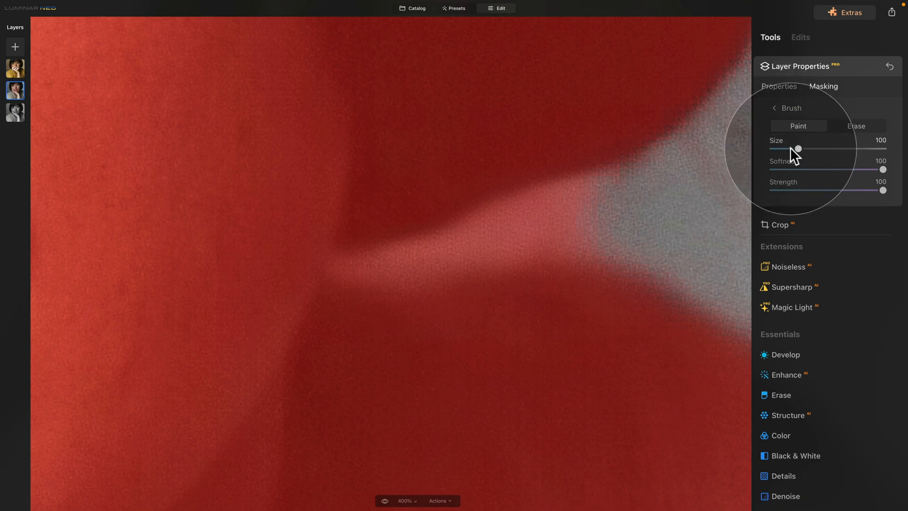
pyautogui.moveTo(799, 148); pyautogui.dragTo(806, 149)
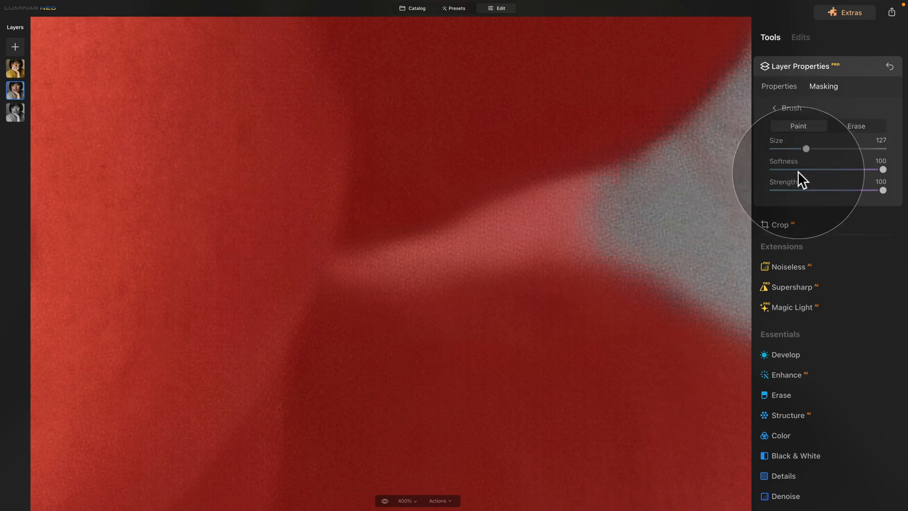
pyautogui.click(792, 170)
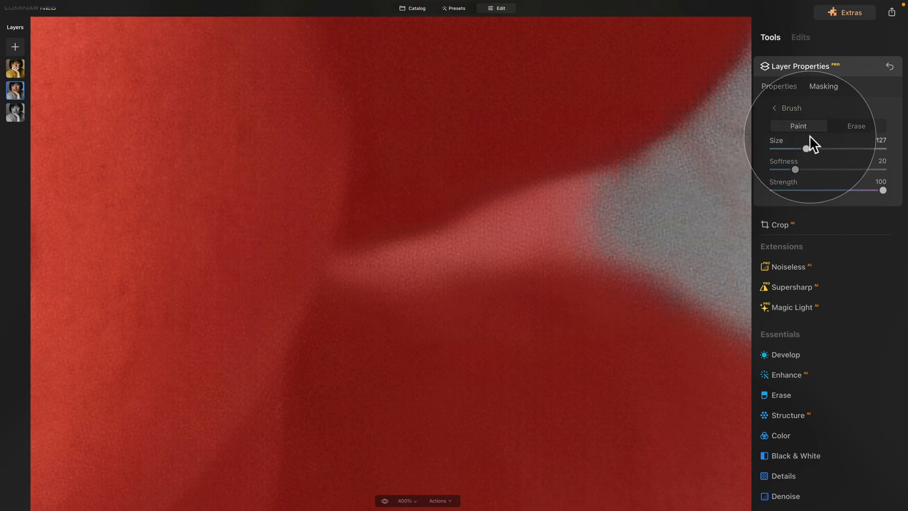
pyautogui.click(852, 126)
pyautogui.press('[')
pyautogui.press('[')
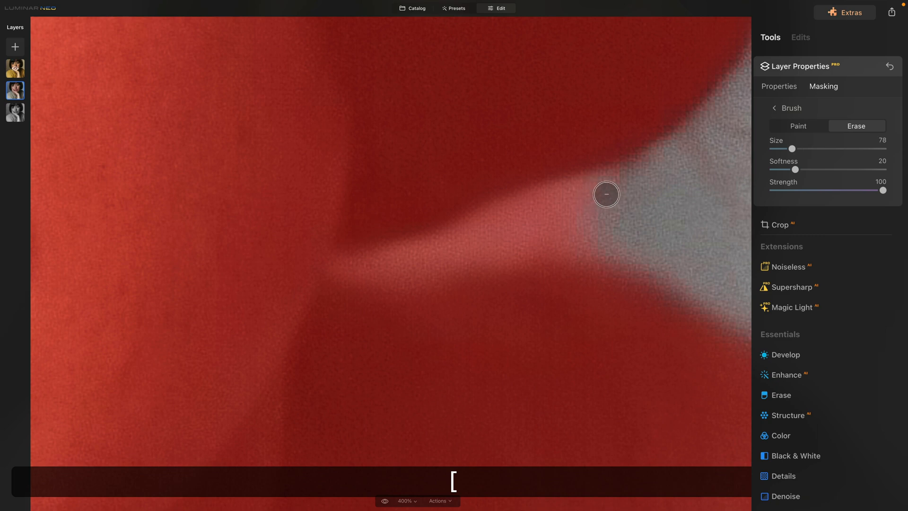
# Erase the mask from the background gap between the woman's hair and her shoulder, and hide the mask overlay.
pyautogui.moveTo(614, 183)
pyautogui.mouseDown()
pyautogui.moveTo(482, 218)
pyautogui.moveTo(599, 185)
pyautogui.moveTo(566, 220)
pyautogui.moveTo(578, 222)
pyautogui.moveTo(561, 232)
pyautogui.moveTo(597, 235)
pyautogui.moveTo(466, 234)
pyautogui.moveTo(450, 250)
pyautogui.moveTo(350, 264)
pyautogui.moveTo(503, 248)
pyautogui.mouseUp()
pyautogui.moveTo(622, 250); pyautogui.dragTo(624, 250)
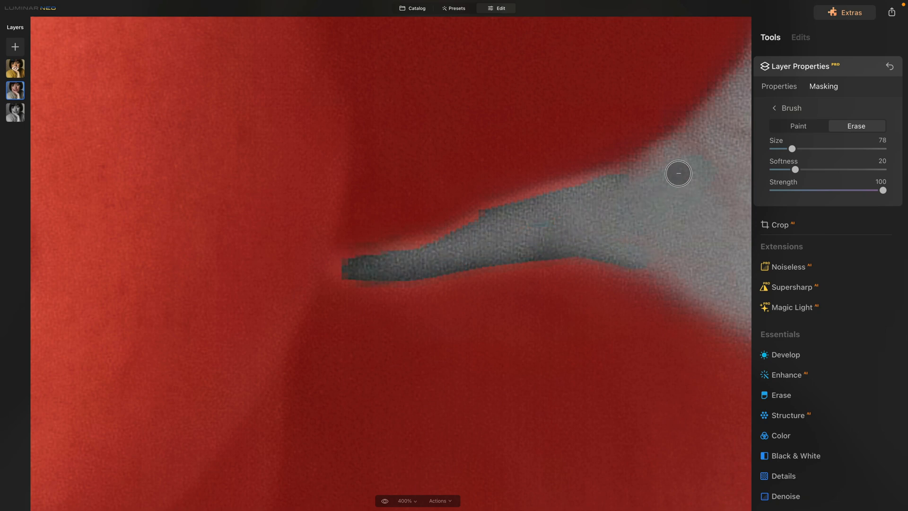
pyautogui.press('super+0')
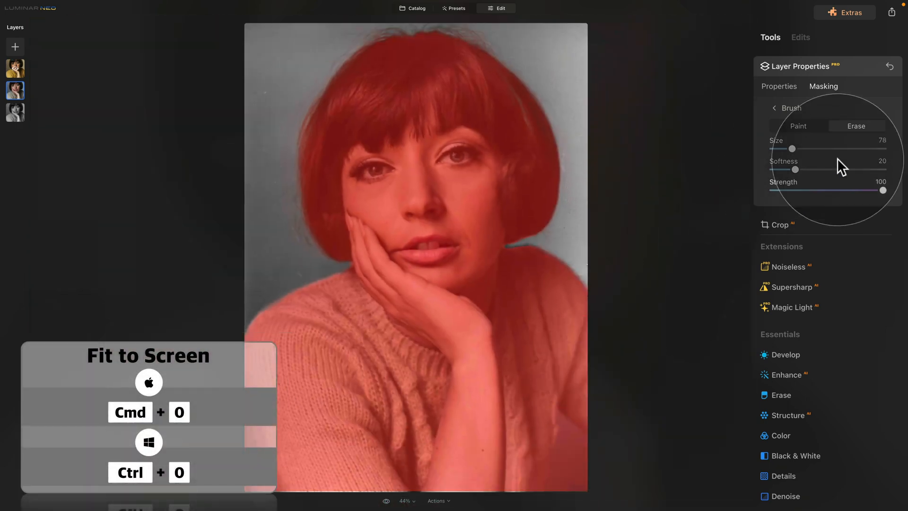
pyautogui.press('/')
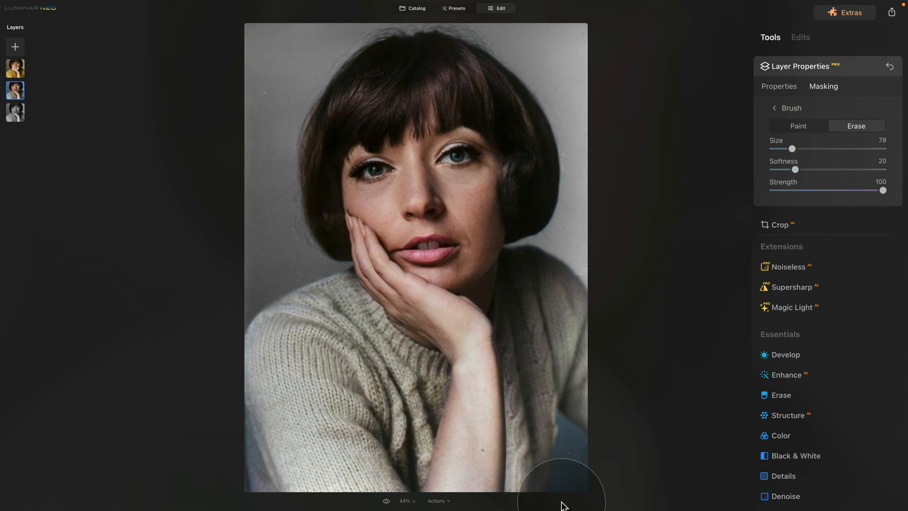
# Erase the mask from the background patch below the sleeve in the photo's lower-right corner, using the overlay as a guide.
pyautogui.press('/')
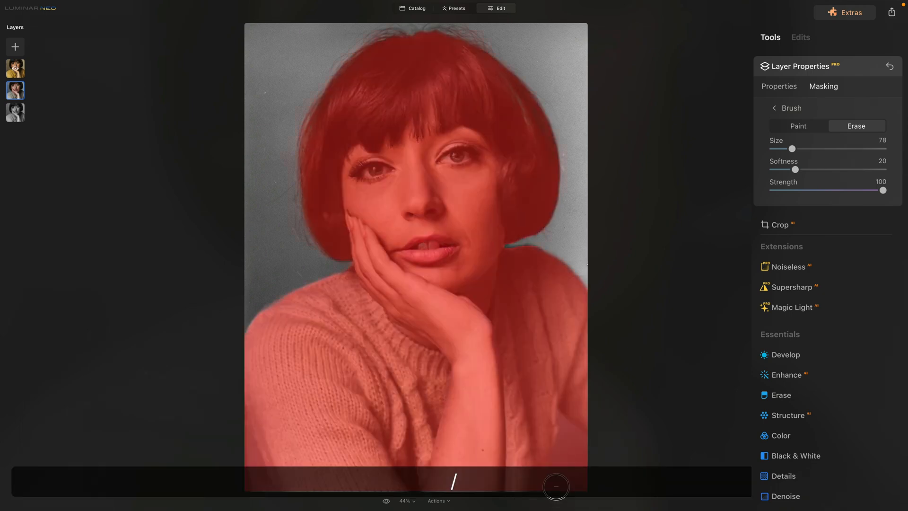
pyautogui.press('super+equal')
pyautogui.press('super+equal')
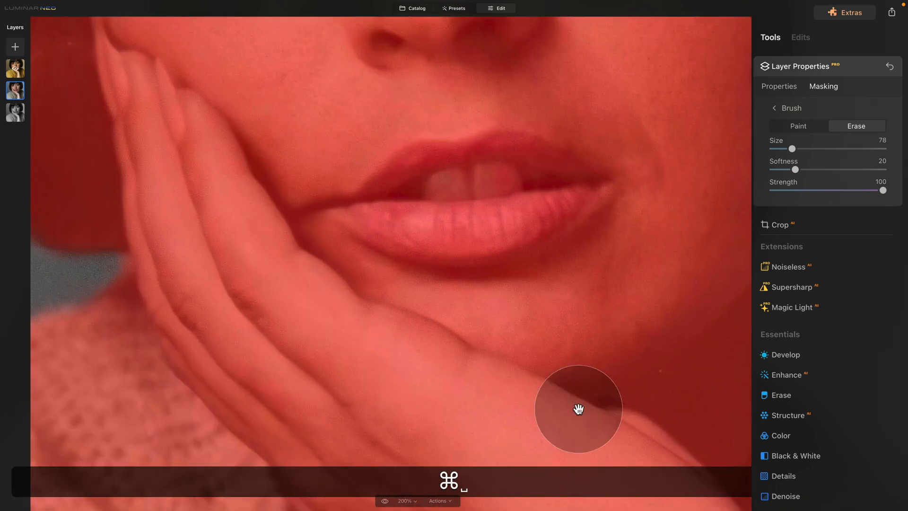
pyautogui.press('space')
pyautogui.moveTo(577, 407)
pyautogui.mouseDown()
pyautogui.moveTo(444, 265)
pyautogui.moveTo(345, 122)
pyautogui.moveTo(396, 76)
pyautogui.mouseUp()
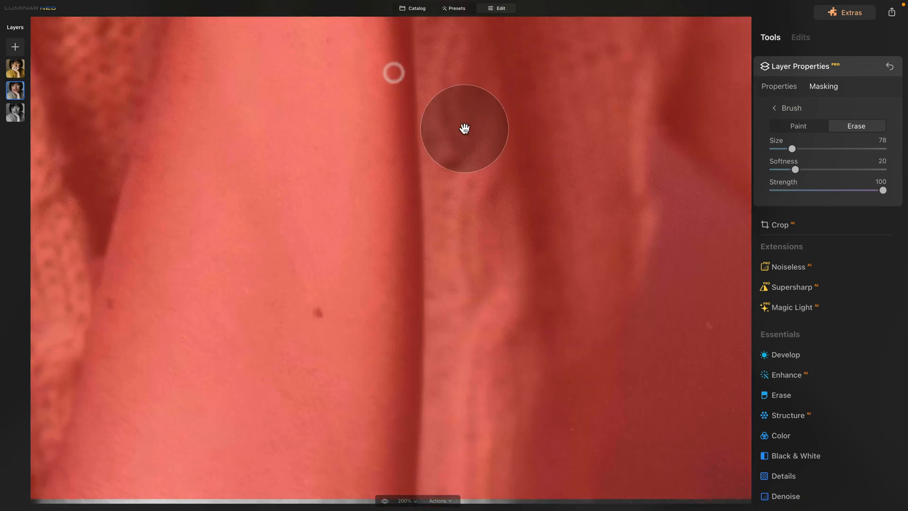
pyautogui.moveTo(659, 144); pyautogui.dragTo(752, 234)
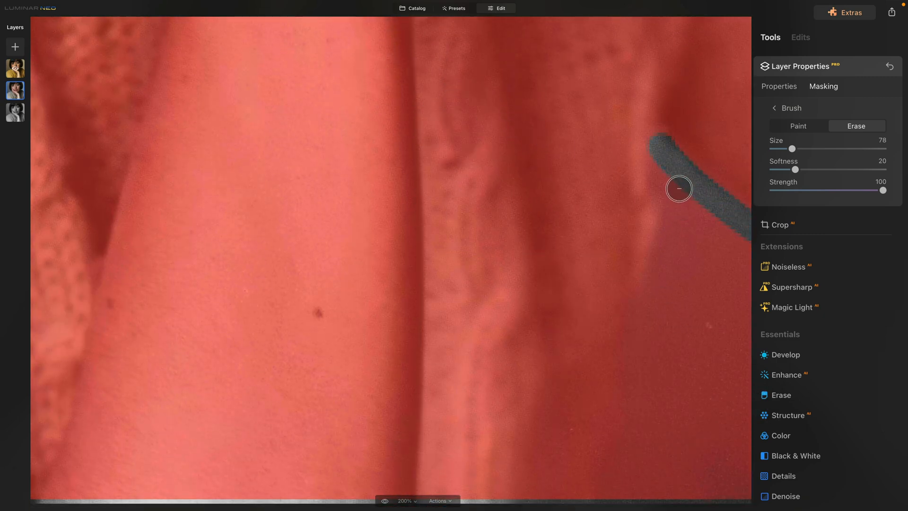
pyautogui.moveTo(660, 158)
pyautogui.mouseDown()
pyautogui.moveTo(671, 224)
pyautogui.moveTo(620, 499)
pyautogui.mouseUp()
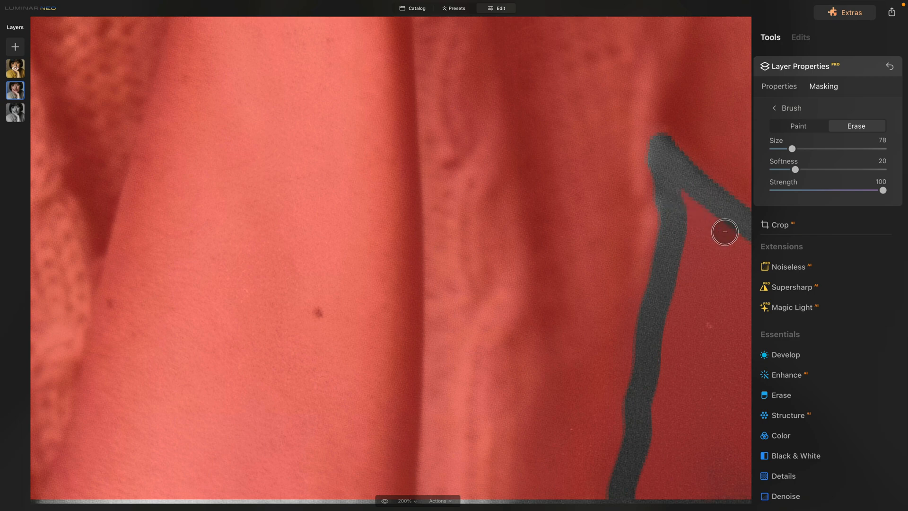
pyautogui.moveTo(725, 231)
pyautogui.mouseDown()
pyautogui.moveTo(756, 262)
pyautogui.moveTo(716, 227)
pyautogui.moveTo(688, 235)
pyautogui.moveTo(641, 483)
pyautogui.moveTo(645, 379)
pyautogui.moveTo(687, 481)
pyautogui.moveTo(669, 486)
pyautogui.moveTo(728, 356)
pyautogui.moveTo(766, 301)
pyautogui.mouseUp()
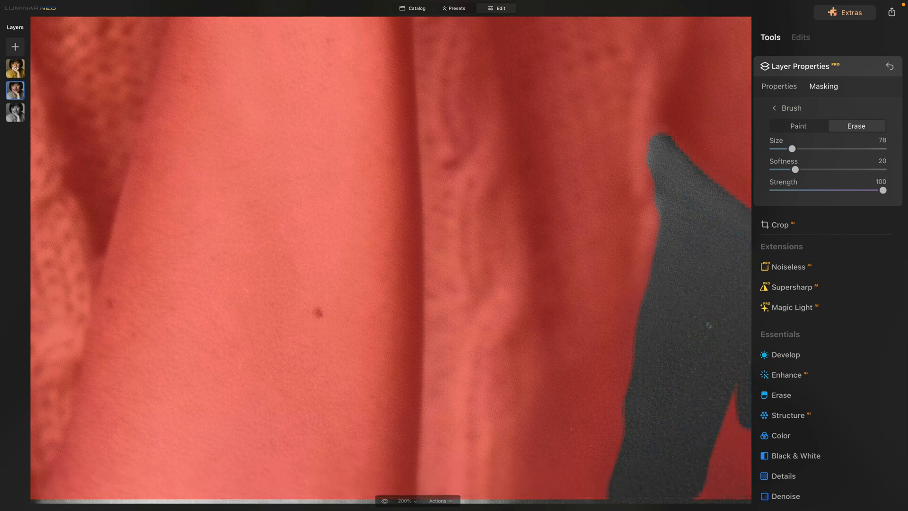
pyautogui.moveTo(730, 487)
pyautogui.mouseDown()
pyautogui.moveTo(739, 395)
pyautogui.moveTo(709, 486)
pyautogui.moveTo(743, 381)
pyautogui.mouseUp()
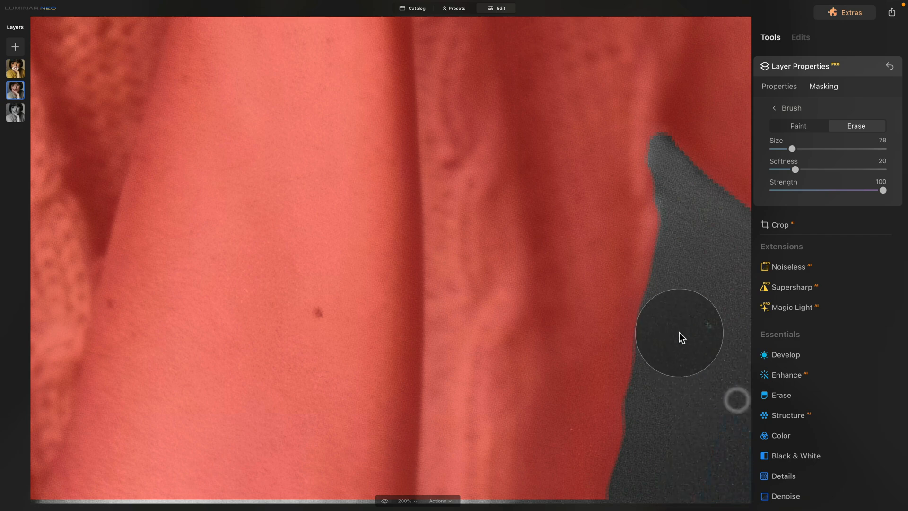
pyautogui.press('space')
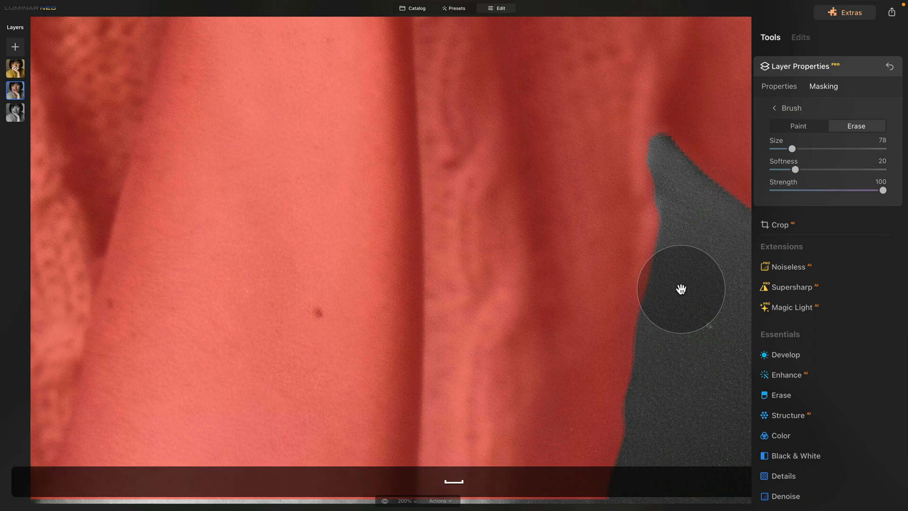
pyautogui.click(682, 289)
pyautogui.press('/')
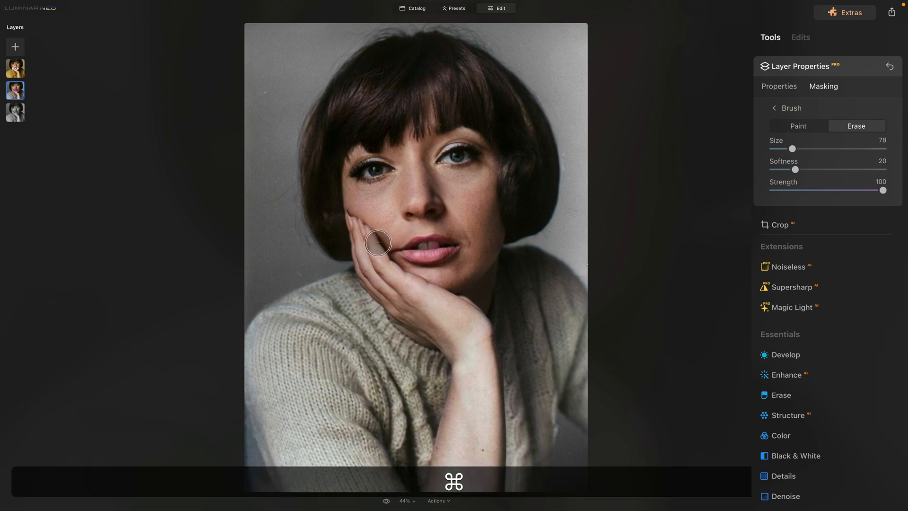
# Erase the Color - Skin layer's color tint from the teeth with a size 78 brush at softness 43.
pyautogui.press('super+equal')
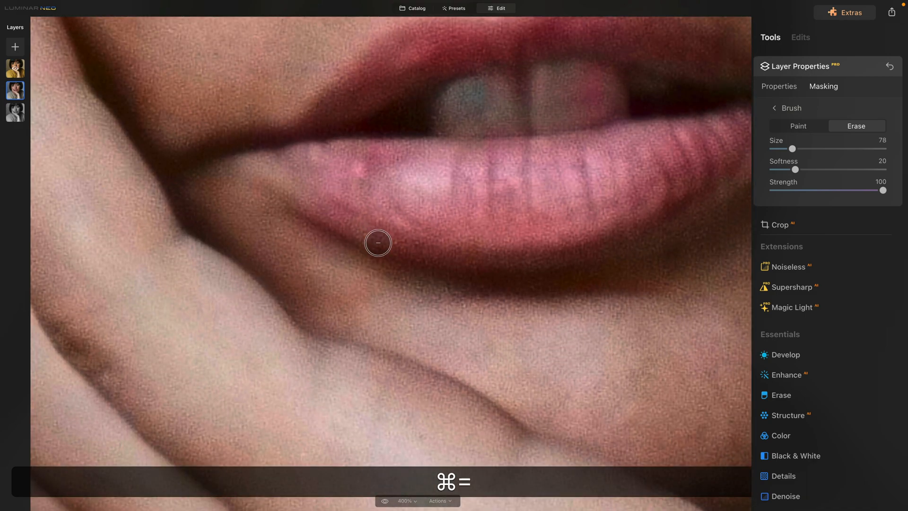
pyautogui.moveTo(534, 140); pyautogui.dragTo(472, 263)
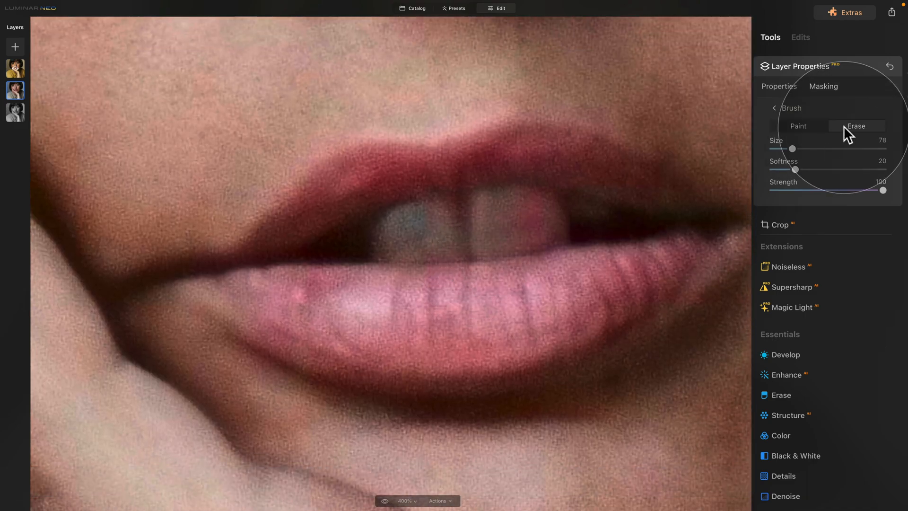
pyautogui.click(849, 126)
pyautogui.scroll(2, 630, 136)
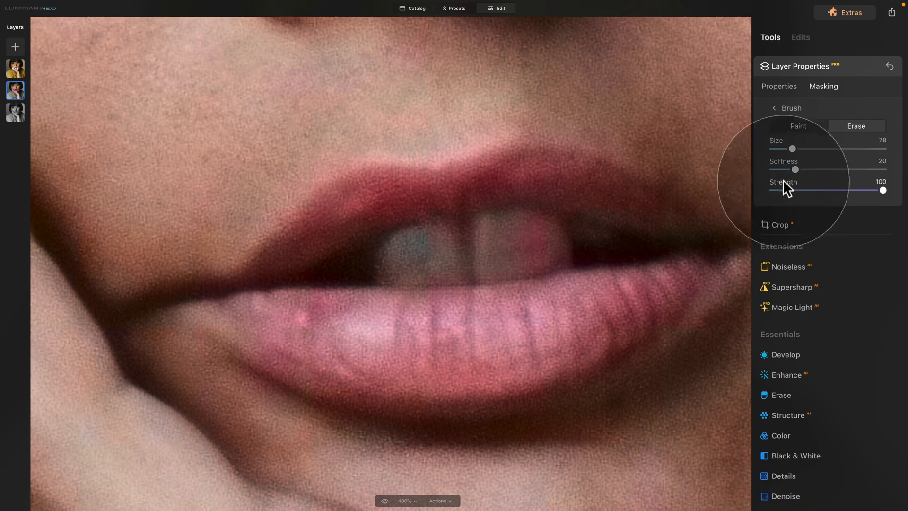
pyautogui.moveTo(795, 169); pyautogui.dragTo(821, 169)
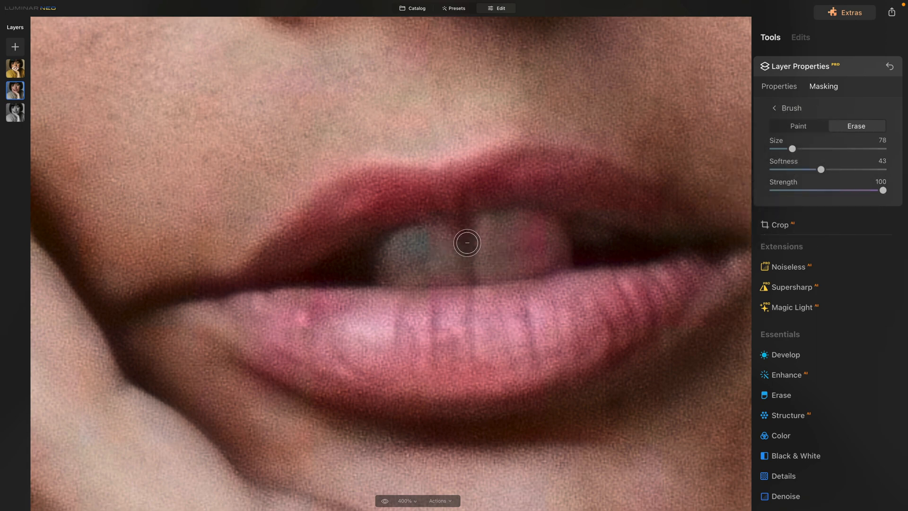
pyautogui.moveTo(467, 242)
pyautogui.mouseDown()
pyautogui.moveTo(490, 225)
pyautogui.moveTo(559, 233)
pyautogui.moveTo(498, 260)
pyautogui.moveTo(515, 258)
pyautogui.moveTo(454, 235)
pyautogui.moveTo(393, 251)
pyautogui.moveTo(399, 263)
pyautogui.moveTo(467, 264)
pyautogui.moveTo(584, 249)
pyautogui.moveTo(532, 228)
pyautogui.moveTo(385, 245)
pyautogui.moveTo(473, 243)
pyautogui.mouseUp()
pyautogui.press('space')
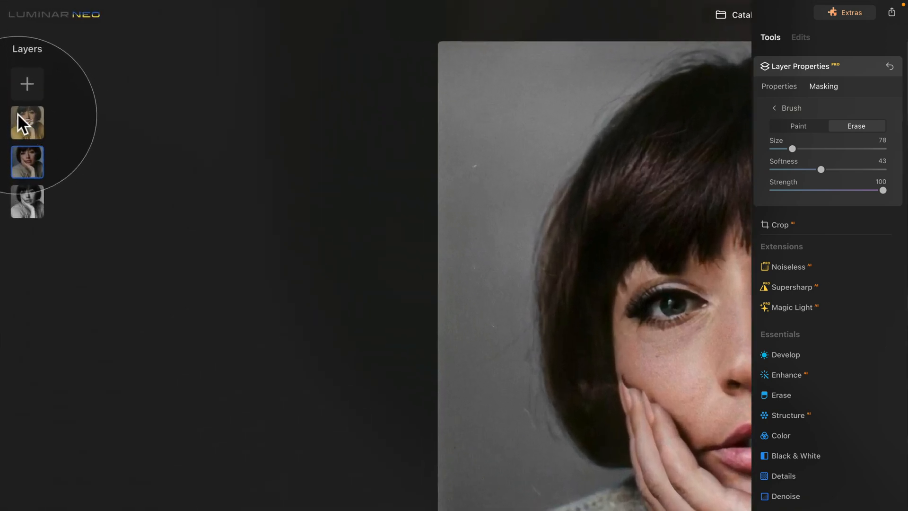
# Show the hidden Color - Jumper layer and make it the active layer.
pyautogui.rightClick(18, 114)
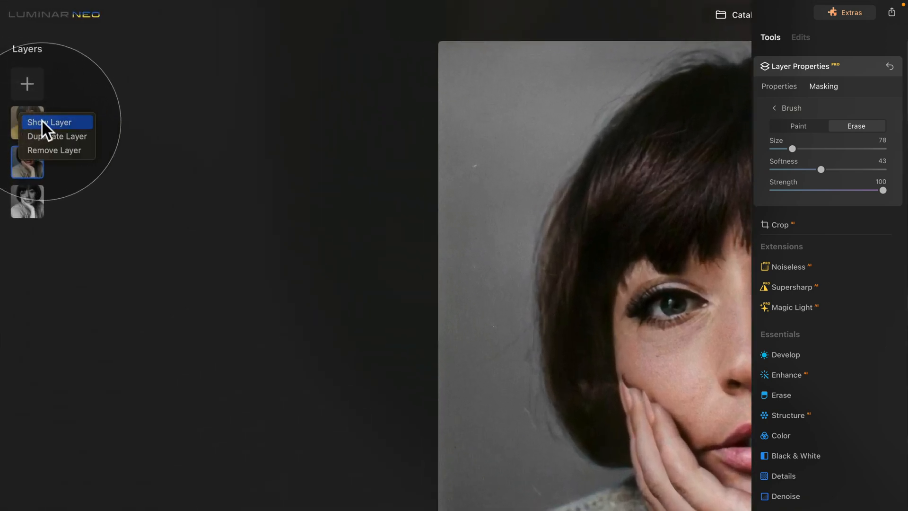
pyautogui.click(39, 121)
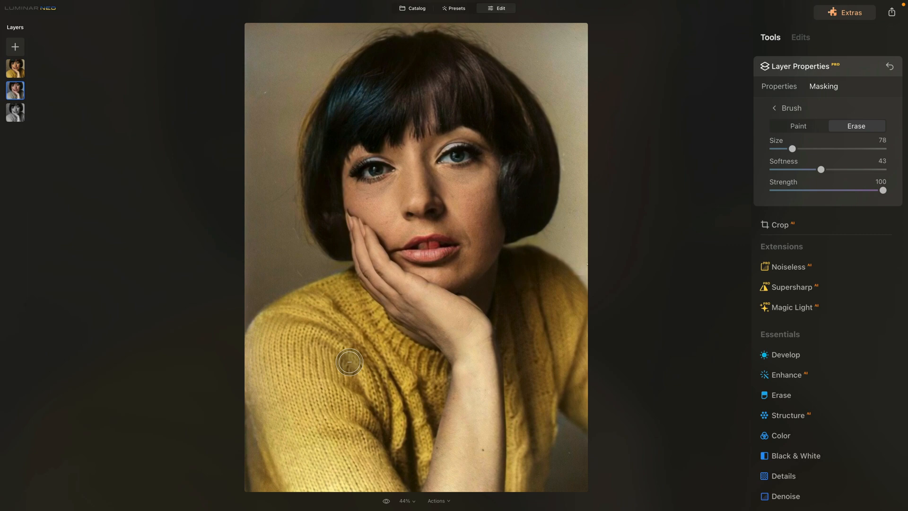
pyautogui.click(18, 70)
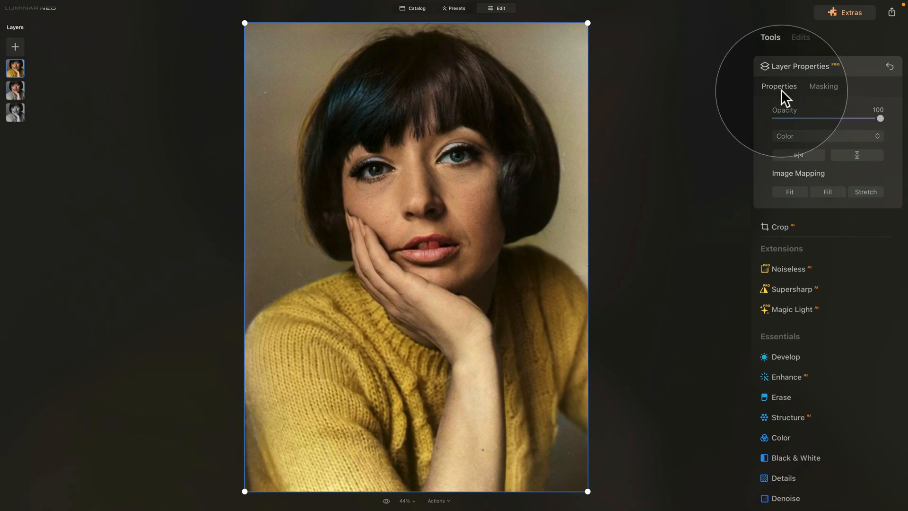
# Set up the Color - Jumper layer's mask brush to Paint with size 97 and softness 30.
pyautogui.click(818, 86)
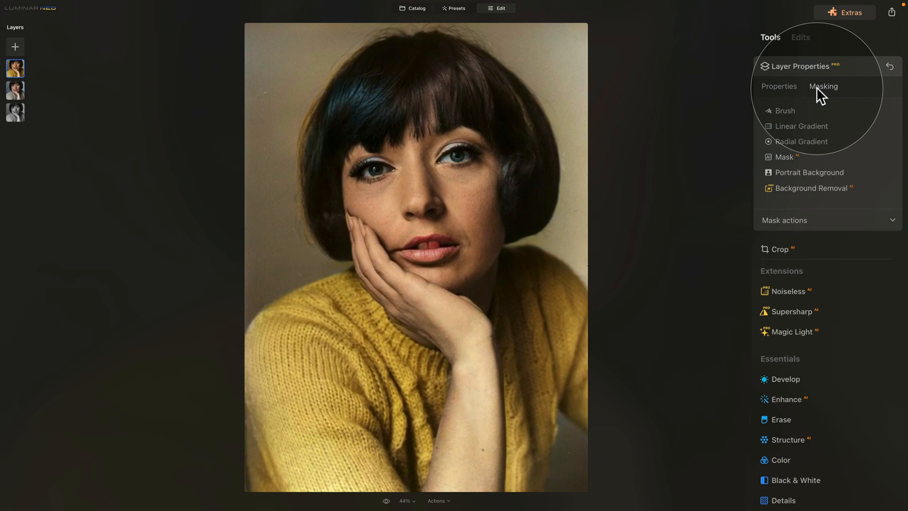
pyautogui.click(786, 112)
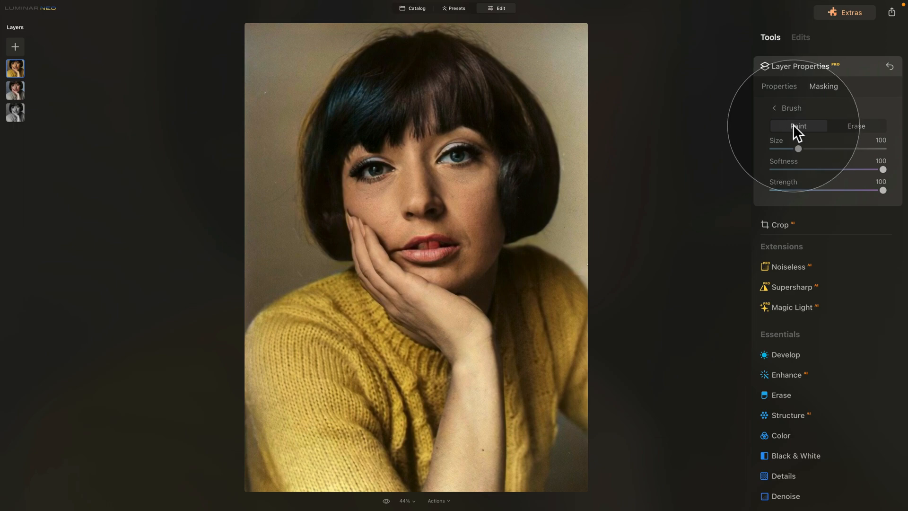
pyautogui.click(794, 125)
pyautogui.moveTo(799, 148); pyautogui.dragTo(797, 148)
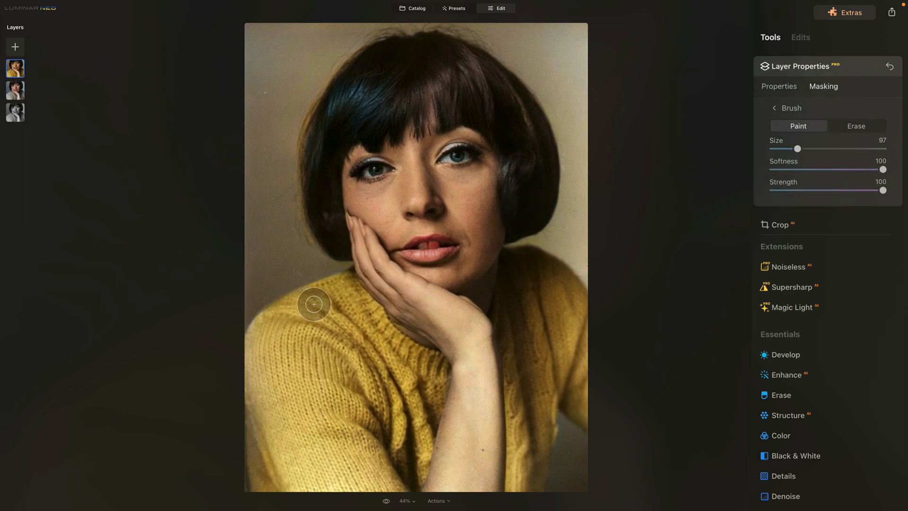
pyautogui.click(805, 169)
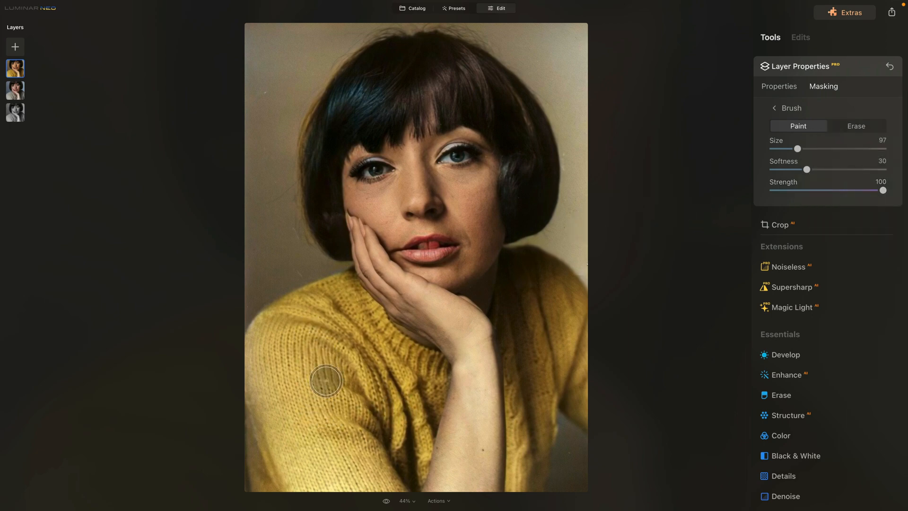
# Paint the Color - Jumper mask in one stroke down the upper sleeve and one straight stroke along the shoulder's edge.
pyautogui.moveTo(326, 388); pyautogui.dragTo(326, 390)
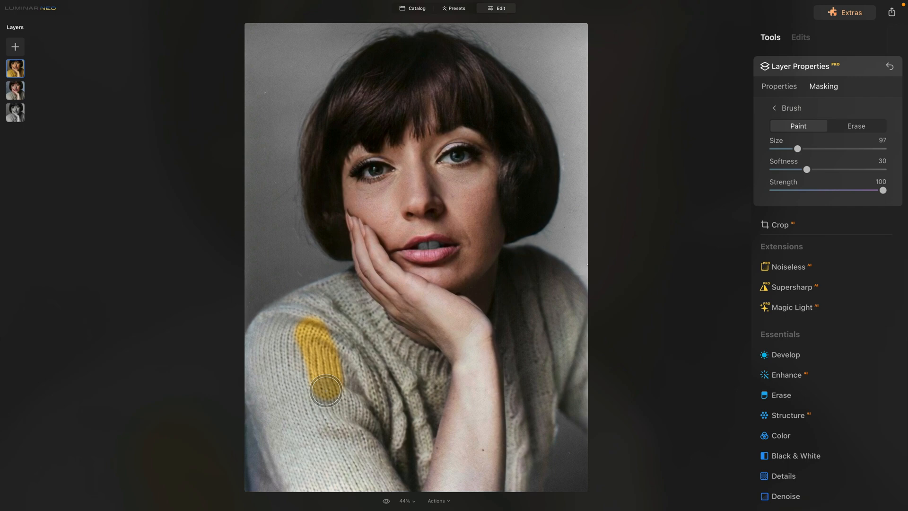
pyautogui.press('super+equal')
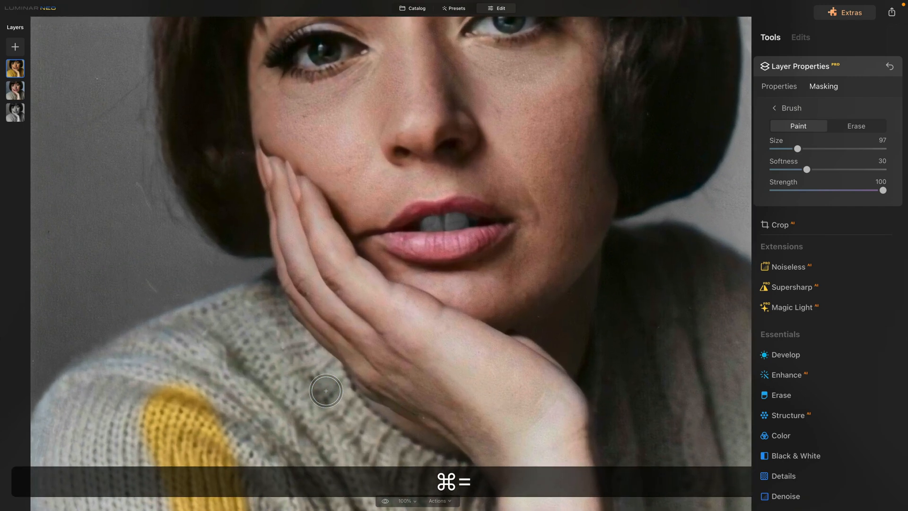
pyautogui.press('space')
pyautogui.moveTo(326, 391); pyautogui.dragTo(473, 282)
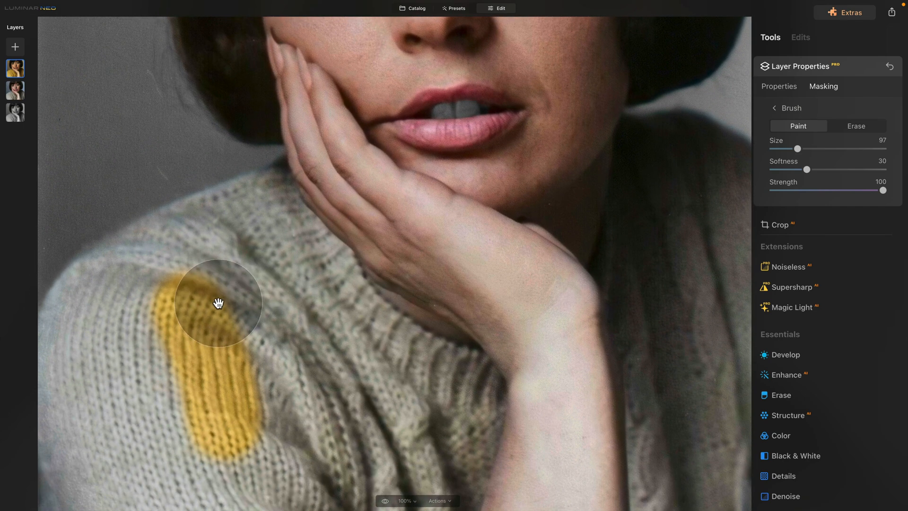
pyautogui.moveTo(217, 304); pyautogui.dragTo(241, 260)
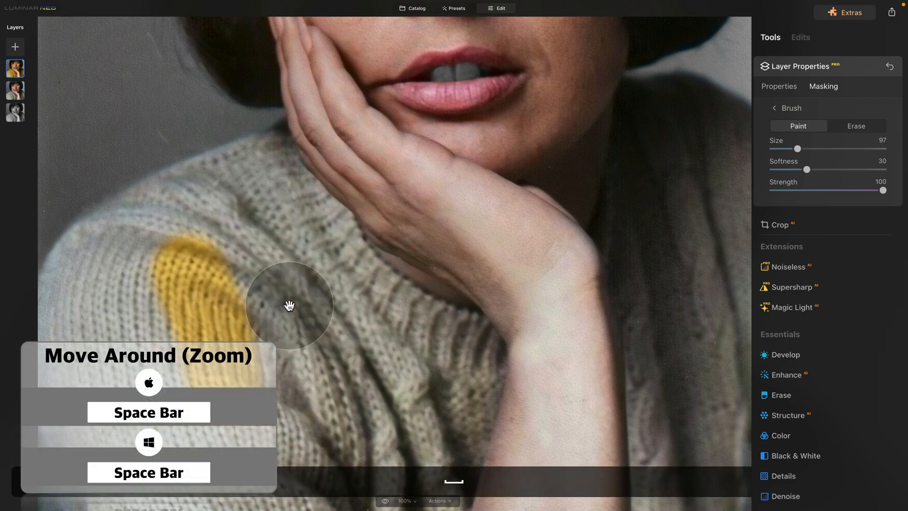
pyautogui.moveTo(287, 308)
pyautogui.mouseDown()
pyautogui.moveTo(300, 199)
pyautogui.moveTo(265, 130)
pyautogui.moveTo(316, 230)
pyautogui.mouseUp()
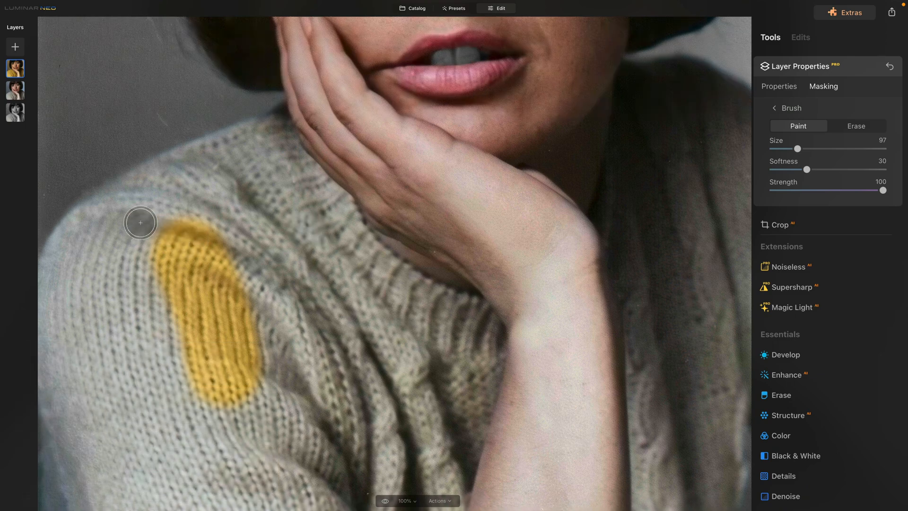
pyautogui.click(117, 196)
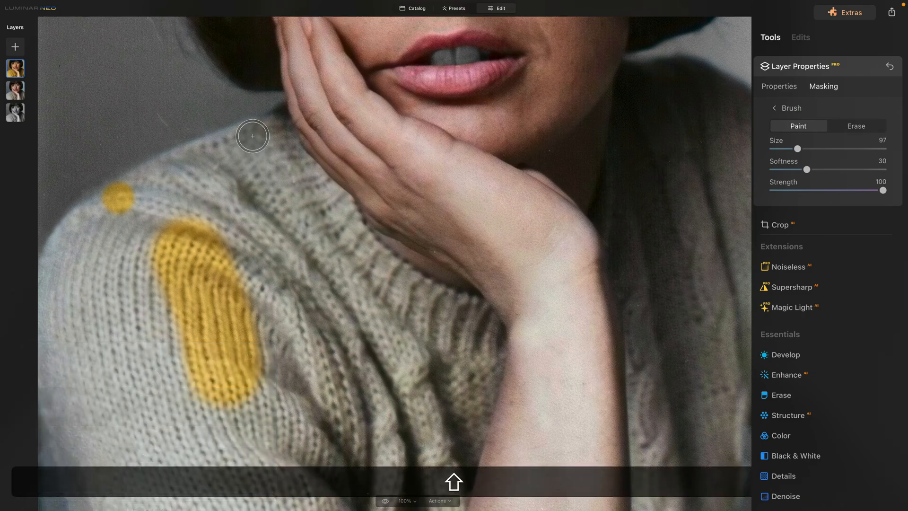
pyautogui.keyDown('shift'); pyautogui.click(253, 137); pyautogui.keyUp('shift')
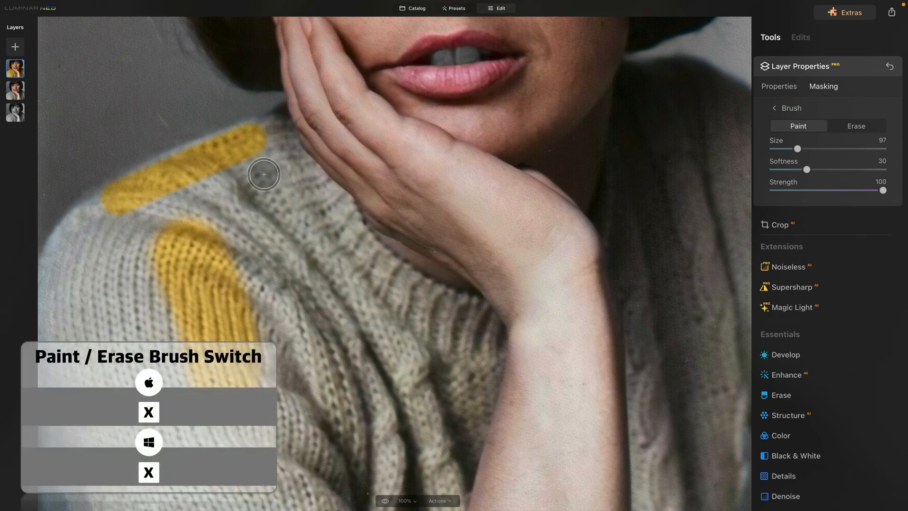
# Erase a bit of the mask from the lower edge of the shoulder stroke, and return the brush to Paint.
pyautogui.press('x')
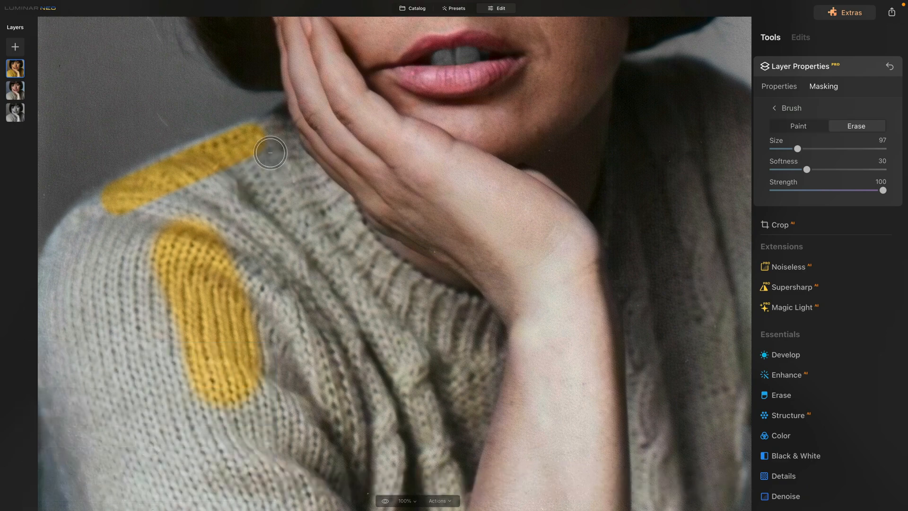
pyautogui.moveTo(228, 169); pyautogui.dragTo(260, 151)
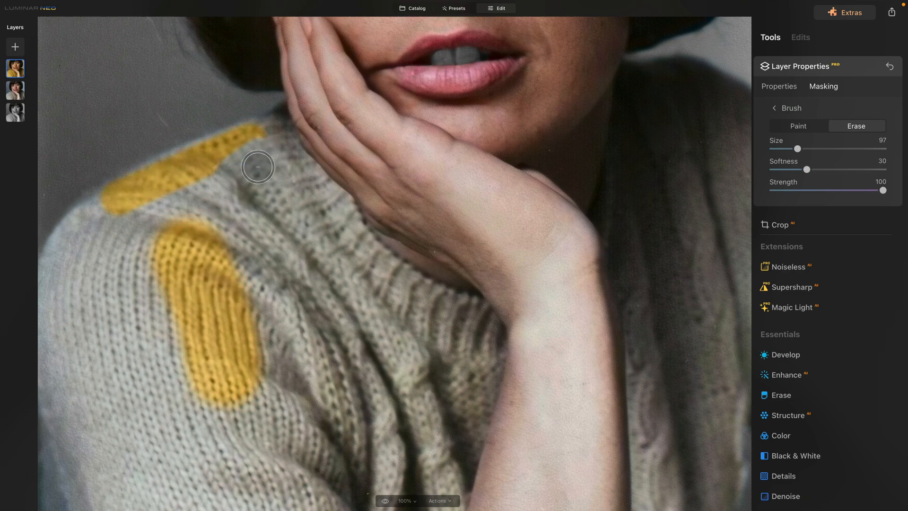
pyautogui.press('x')
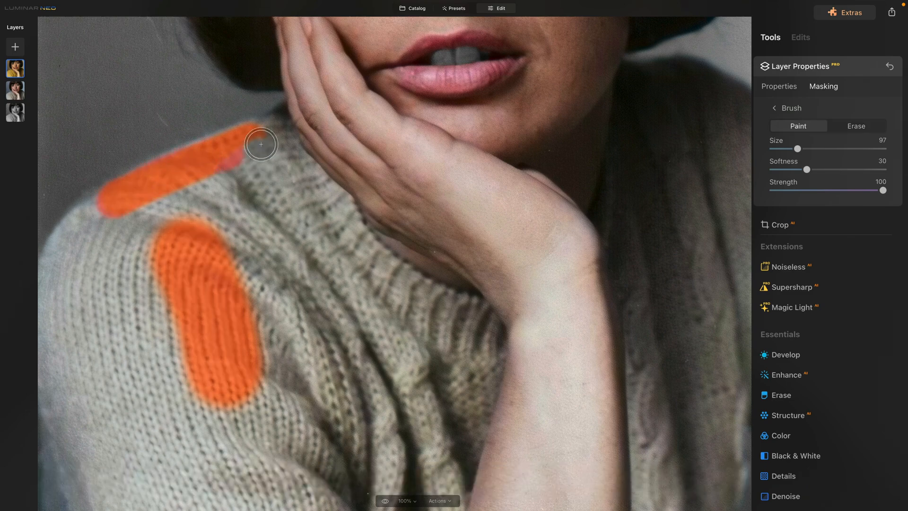
# Enlarge the mask brush to size 216 and paint over the shoulder, sleeve and jumper front up to the hand and forearm.
pyautogui.press(']')
pyautogui.press(']')
pyautogui.press(']')
pyautogui.press(']')
pyautogui.moveTo(243, 192); pyautogui.dragTo(280, 199)
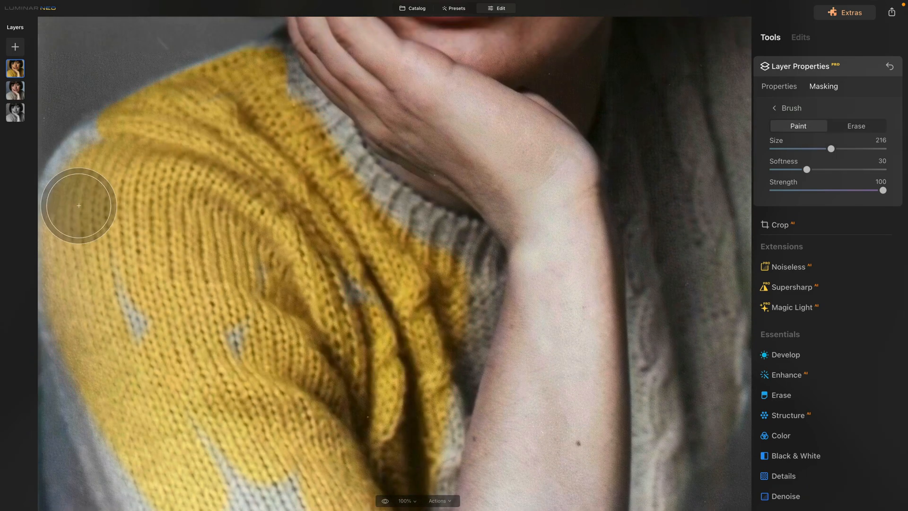
pyautogui.moveTo(77, 203)
pyautogui.mouseDown()
pyautogui.moveTo(43, 262)
pyautogui.moveTo(298, 496)
pyautogui.moveTo(265, 345)
pyautogui.mouseUp()
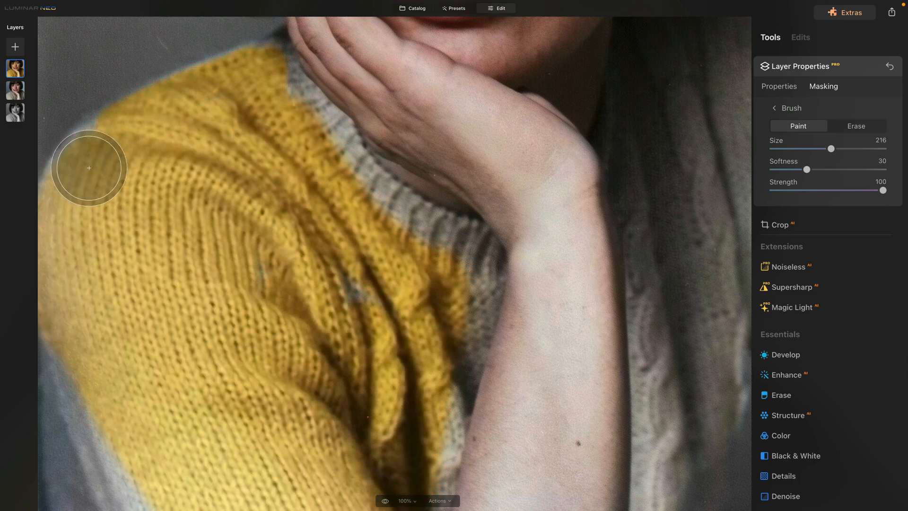
pyautogui.moveTo(87, 167)
pyautogui.mouseDown()
pyautogui.moveTo(65, 200)
pyautogui.moveTo(221, 91)
pyautogui.moveTo(256, 329)
pyautogui.mouseUp()
pyautogui.scroll(-1, 256, 329)
pyautogui.moveTo(55, 331); pyautogui.dragTo(184, 499)
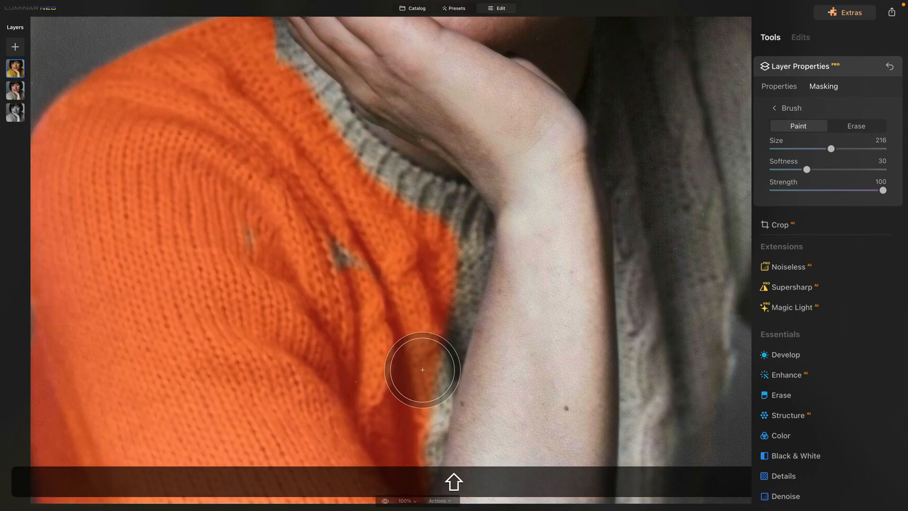
pyautogui.moveTo(424, 367)
pyautogui.mouseDown()
pyautogui.moveTo(445, 285)
pyautogui.moveTo(272, 77)
pyautogui.mouseUp()
pyautogui.moveTo(249, 239); pyautogui.dragTo(343, 258)
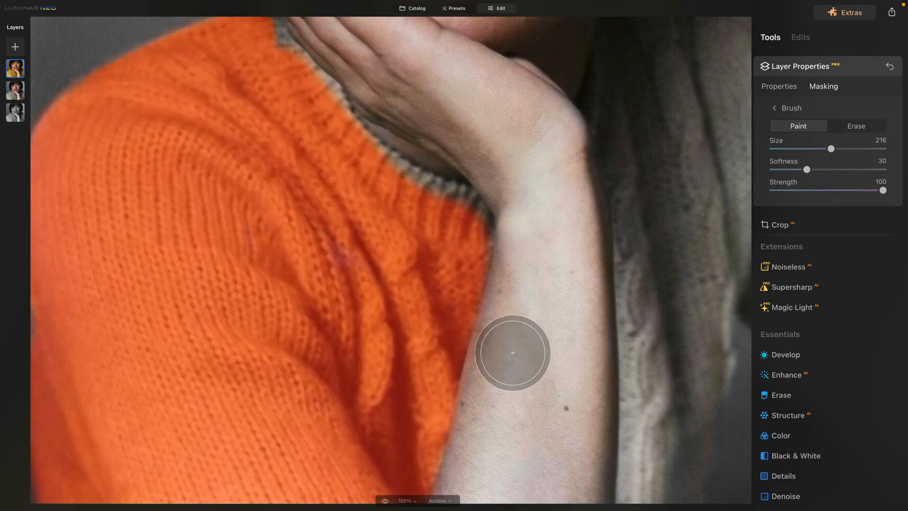
# Paint the mask over the part of the jumper behind the forearm, out to the photo's edge.
pyautogui.scroll(3, 513, 354)
pyautogui.moveTo(648, 122)
pyautogui.mouseDown()
pyautogui.moveTo(691, 197)
pyautogui.moveTo(667, 284)
pyautogui.mouseUp()
pyautogui.scroll(-3, 663, 244)
pyautogui.moveTo(654, 449); pyautogui.dragTo(702, 243)
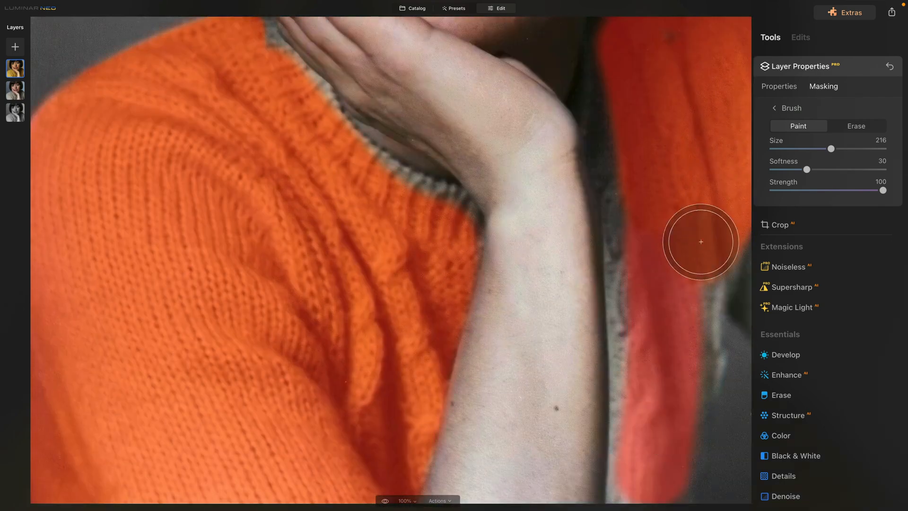
pyautogui.press('super+0')
pyautogui.moveTo(620, 351); pyautogui.dragTo(569, 333)
# Reduce the brush to size 168 and paint the uncovered jumper strip along the forearm's inner shadow edge with straight strokes.
pyautogui.press('super+equal')
pyautogui.press('super+equal')
pyautogui.moveTo(466, 348)
pyautogui.mouseDown()
pyautogui.moveTo(162, 168)
pyautogui.moveTo(137, 319)
pyautogui.mouseUp()
pyautogui.press('[')
pyautogui.press('[')
pyautogui.press('[')
pyautogui.press('[')
pyautogui.moveTo(416, 156); pyautogui.dragTo(413, 402)
pyautogui.moveTo(435, 445)
pyautogui.mouseDown()
pyautogui.moveTo(447, 151)
pyautogui.moveTo(461, 374)
pyautogui.mouseUp()
pyautogui.moveTo(463, 387); pyautogui.dragTo(483, 161)
pyautogui.keyDown('shift'); pyautogui.click(455, 492); pyautogui.keyUp('shift')
pyautogui.moveTo(492, 294); pyautogui.dragTo(505, 80)
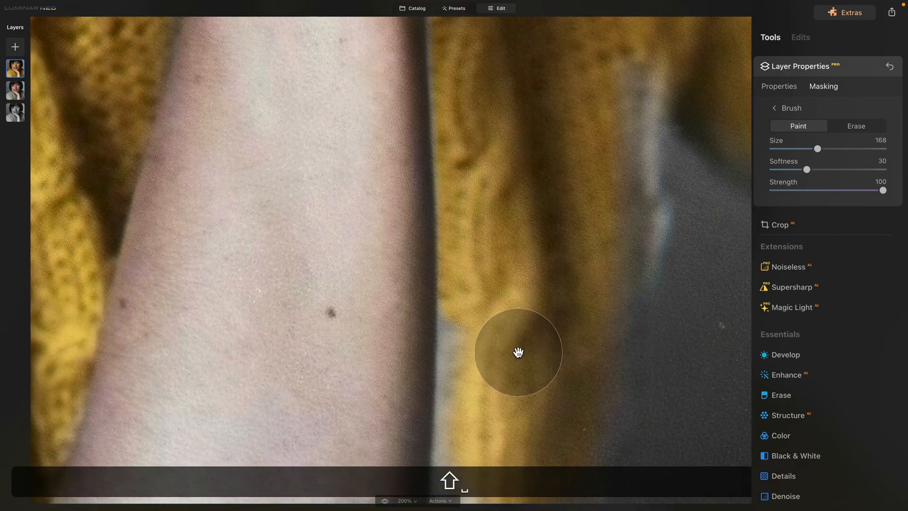
pyautogui.moveTo(517, 353); pyautogui.dragTo(534, 353)
pyautogui.keyDown('shift'); pyautogui.click(461, 478); pyautogui.keyUp('shift')
# Paint the jumper's outer edge against the grey background behind the forearm, finishing with a straight stroke.
pyautogui.moveTo(643, 217); pyautogui.dragTo(615, 373)
pyautogui.click(620, 401)
pyautogui.keyDown('shift'); pyautogui.click(632, 200); pyautogui.keyUp('shift')
# Paint the jumper mask along the ribbed neckline where it meets the hand.
pyautogui.press('space')
pyautogui.moveTo(204, 48); pyautogui.dragTo(636, 80)
pyautogui.moveTo(469, 134)
pyautogui.mouseDown()
pyautogui.moveTo(551, 171)
pyautogui.moveTo(570, 278)
pyautogui.mouseUp()
pyautogui.press('space')
pyautogui.moveTo(346, 50); pyautogui.dragTo(362, 145)
pyautogui.moveTo(416, 178); pyautogui.dragTo(452, 202)
pyautogui.moveTo(304, 107); pyautogui.dragTo(393, 249)
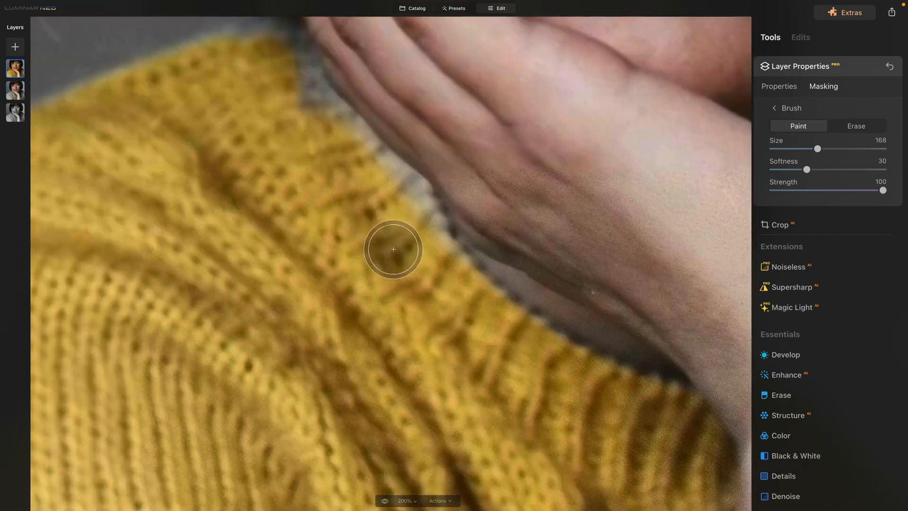
pyautogui.moveTo(344, 131); pyautogui.dragTo(417, 220)
# Reduce the mask brush to size 120 and paint the collar's upper corner beside the fingers.
pyautogui.press('space')
pyautogui.moveTo(335, 185); pyautogui.dragTo(436, 369)
pyautogui.press('[')
pyautogui.press('[')
pyautogui.moveTo(417, 276)
pyautogui.mouseDown()
pyautogui.moveTo(395, 245)
pyautogui.moveTo(417, 287)
pyautogui.mouseUp()
# Erase the jumper mask's spill along the edge of the fingers with the size 120 brush.
pyautogui.press('x')
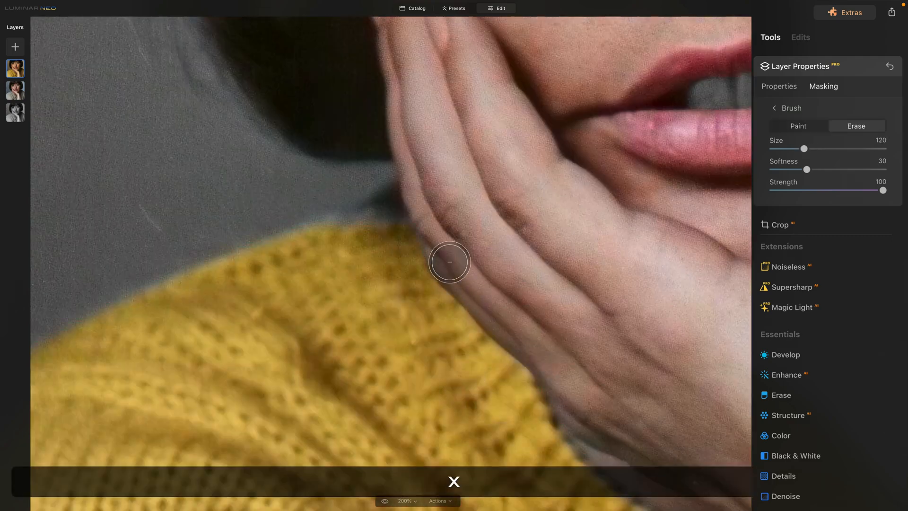
pyautogui.moveTo(449, 261); pyautogui.dragTo(466, 296)
pyautogui.moveTo(398, 440)
pyautogui.mouseDown()
pyautogui.moveTo(493, 270)
pyautogui.moveTo(534, 89)
pyautogui.mouseUp()
# Switch the brush back to Paint and cover the missed spots on the lower outer sleeve.
pyautogui.press('x')
pyautogui.moveTo(255, 379); pyautogui.dragTo(272, 456)
pyautogui.press('super+0')
pyautogui.click(261, 404)
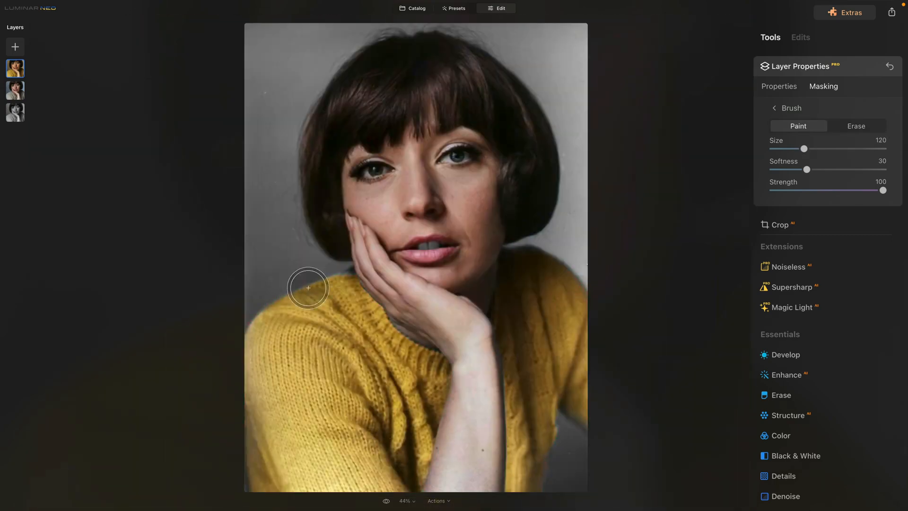
# Paint the last uncovered strips of the knitted neckline below the hand at close range.
pyautogui.scroll(10, 347, 289)
pyautogui.moveTo(322, 173); pyautogui.dragTo(359, 201)
pyautogui.moveTo(378, 265); pyautogui.dragTo(251, 111)
pyautogui.moveTo(348, 156); pyautogui.dragTo(537, 398)
pyautogui.moveTo(540, 466); pyautogui.dragTo(349, 221)
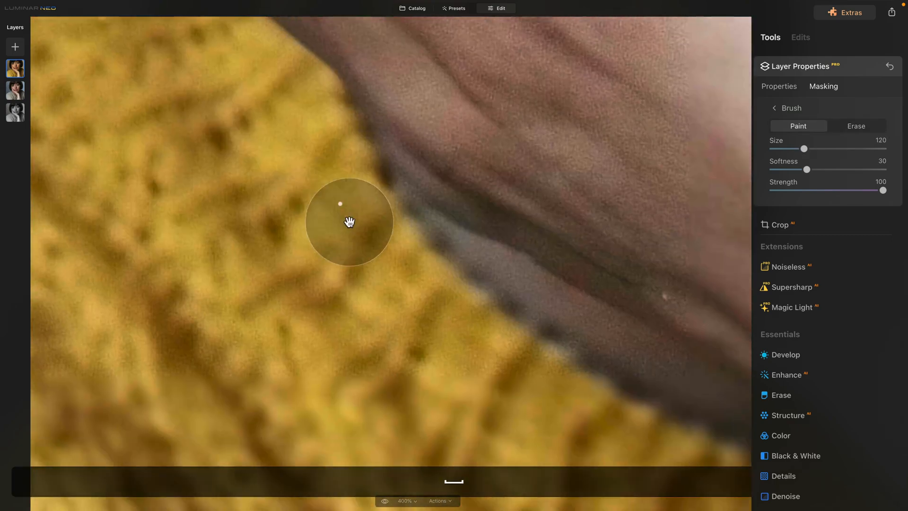
pyautogui.moveTo(476, 416); pyautogui.dragTo(373, 377)
pyautogui.scroll(-10, 357, 369)
pyautogui.press('super+1')
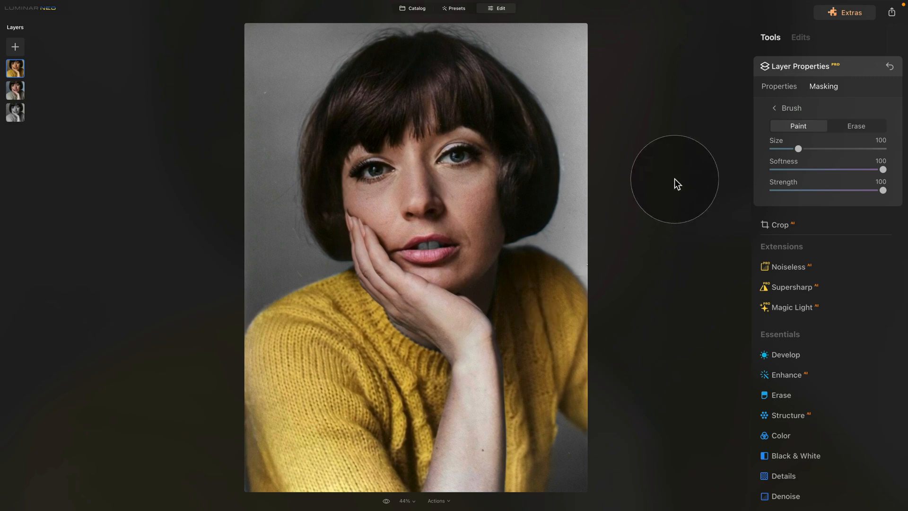
# Close the layer's mask settings and start exporting the photo with the file name Mid Edit.
pyautogui.click(838, 66)
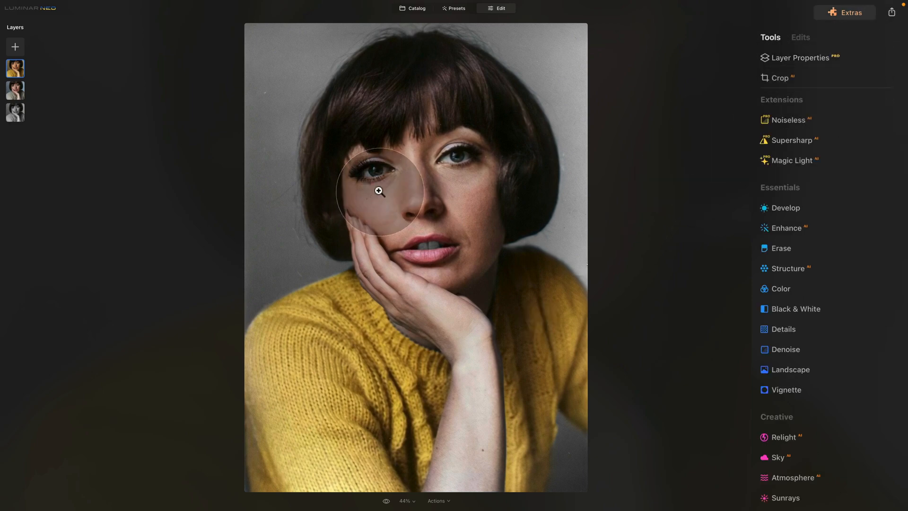
pyautogui.rightClick(402, 196)
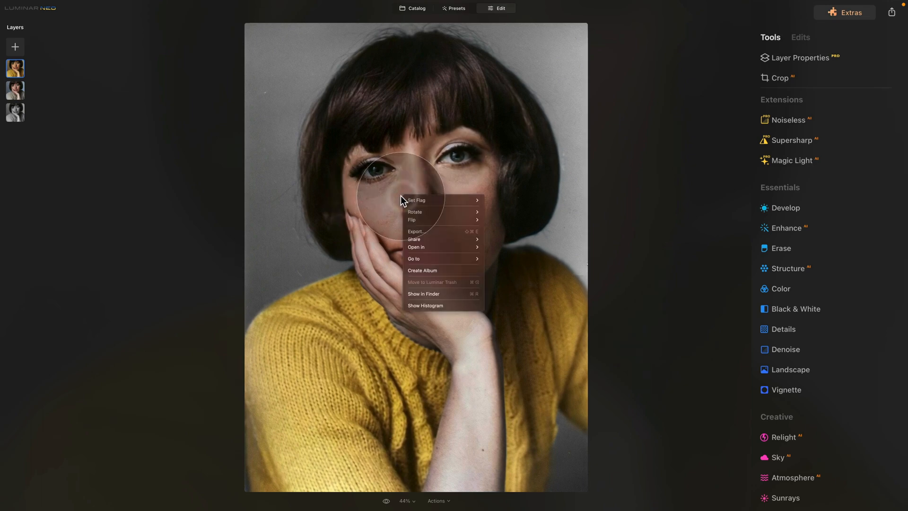
pyautogui.click(440, 228)
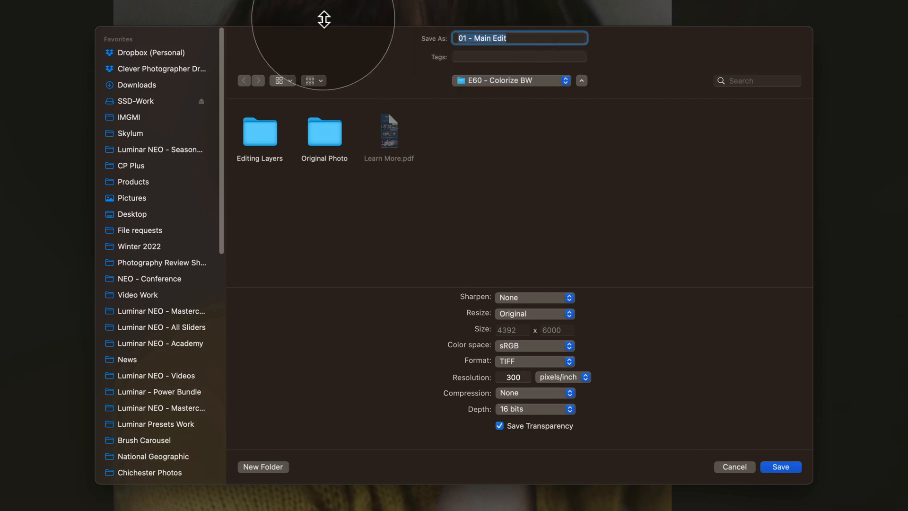
pyautogui.write('Mid Edit')
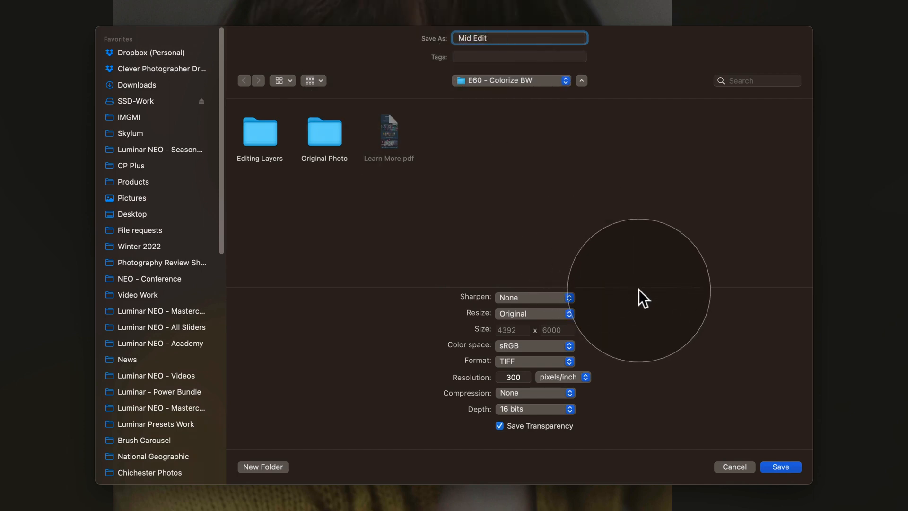
# Export to the E60 - Colorize BW folder as a 16-bit TIFF with no compression and Save Transparency off.
pyautogui.click(558, 363)
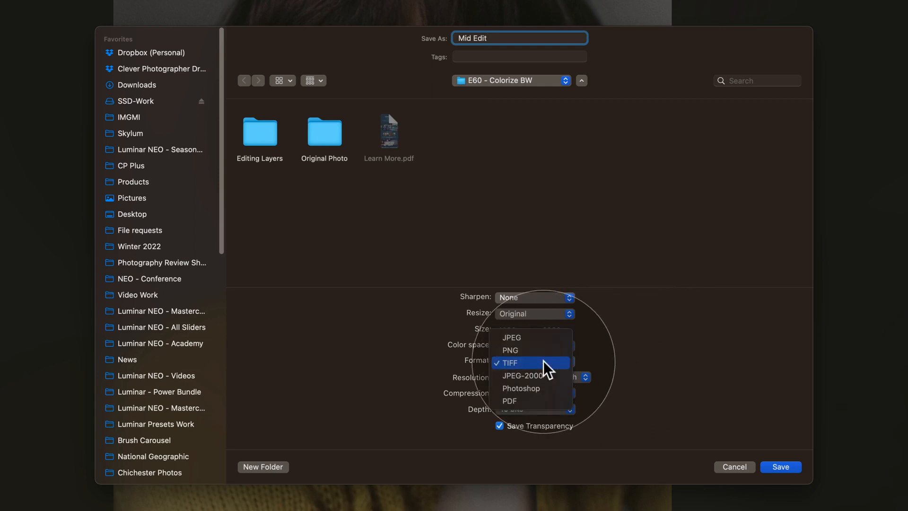
pyautogui.click(544, 362)
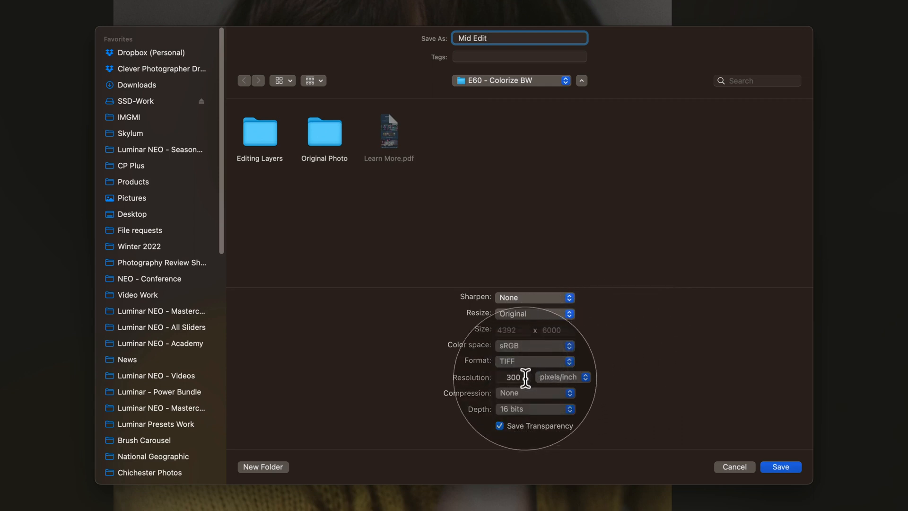
pyautogui.click(532, 397)
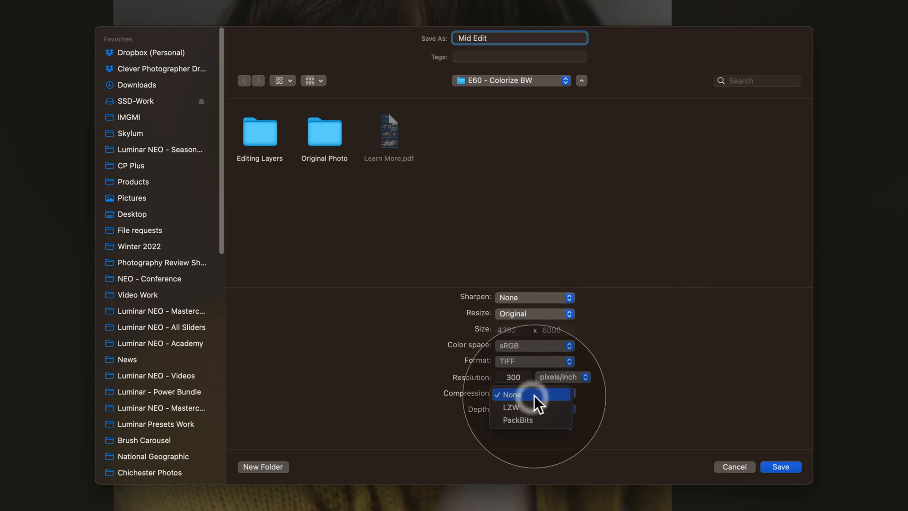
pyautogui.click(535, 396)
pyautogui.click(541, 411)
pyautogui.click(542, 411)
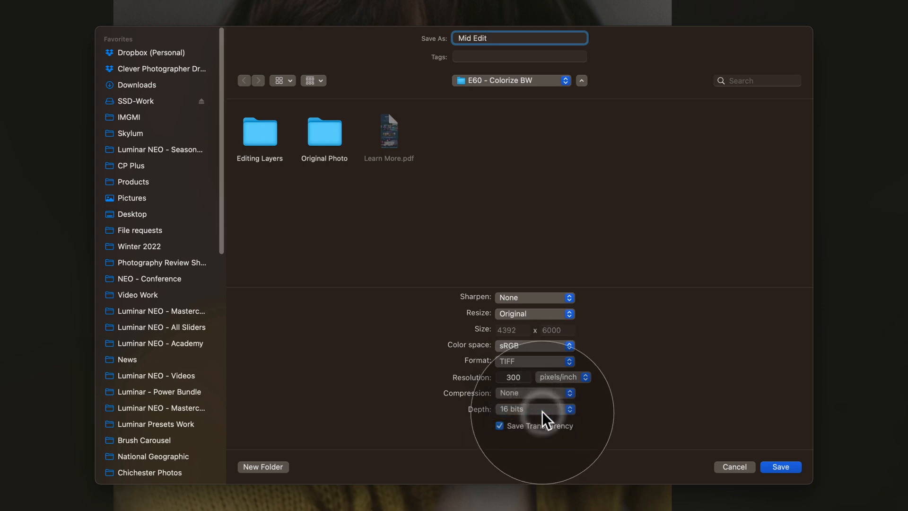
pyautogui.click(500, 426)
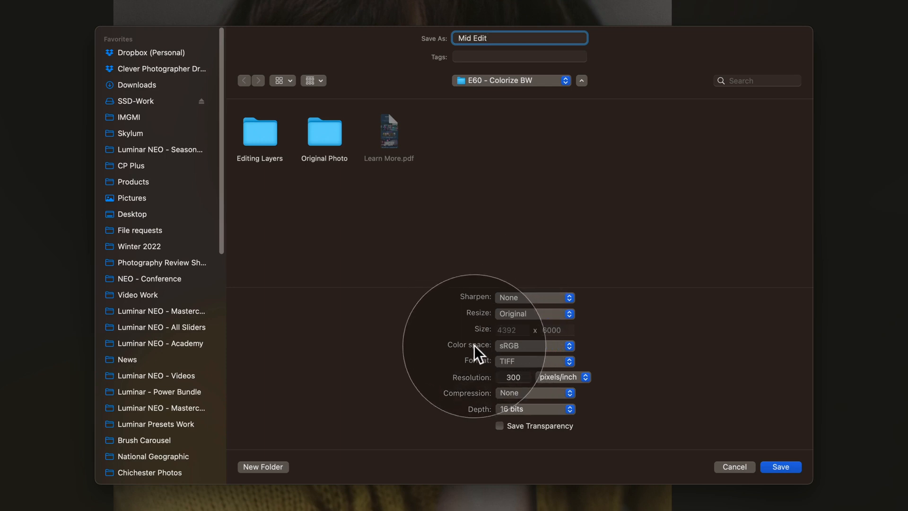
pyautogui.click(785, 465)
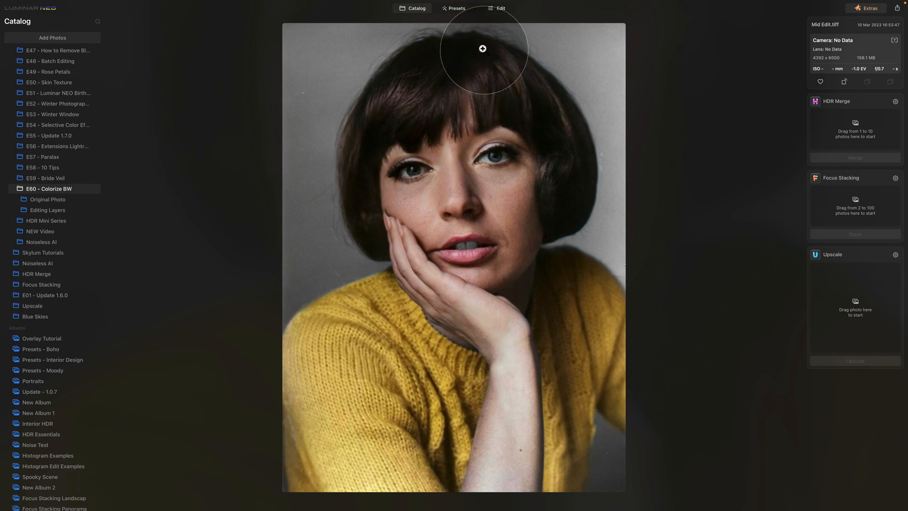
# Open the exported Mid Edit.tiff for editing and remove its dust spots automatically with the Erase tool.
pyautogui.click(499, 9)
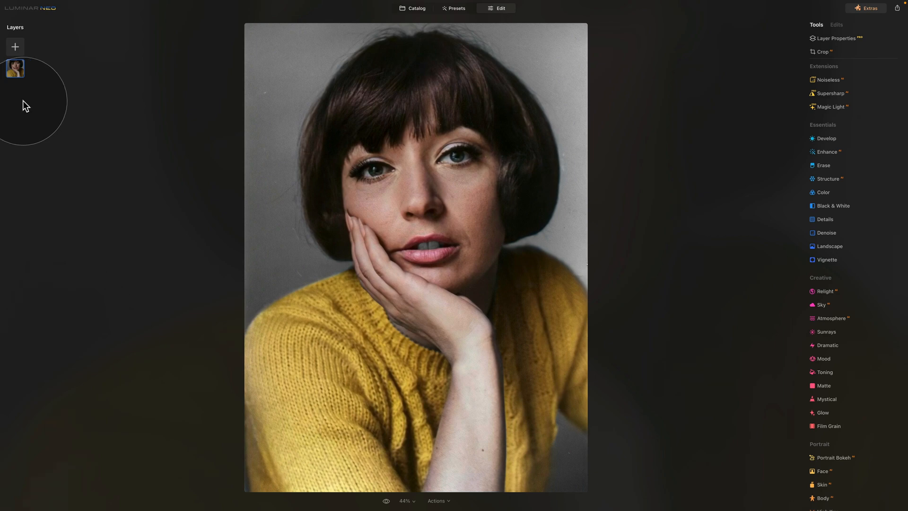
pyautogui.click(823, 165)
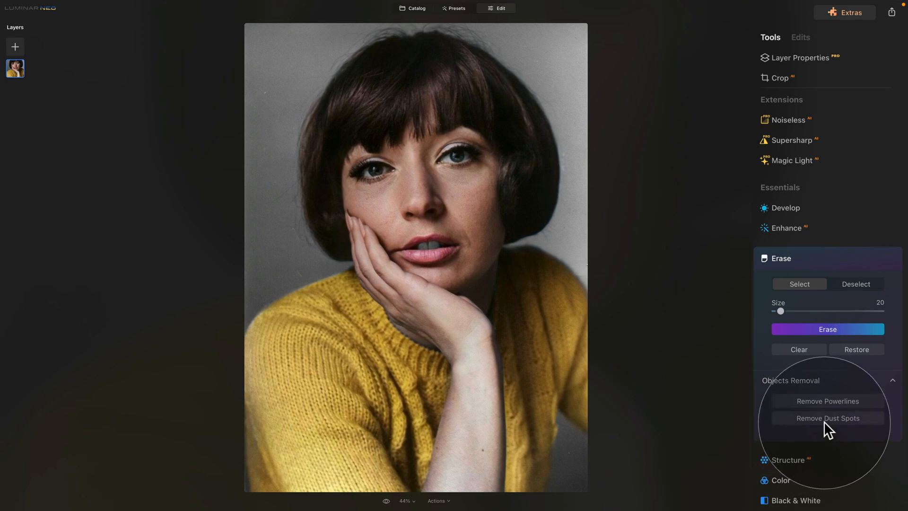
pyautogui.click(825, 419)
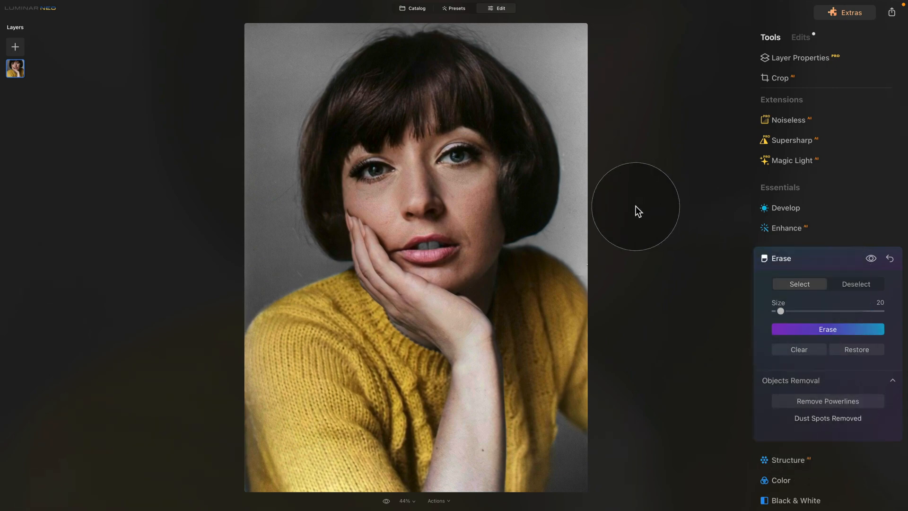
# Mark the backdrop blemishes beside the hair and above the sweater's far shoulder with the Erase brush at size 10.
pyautogui.press('[')
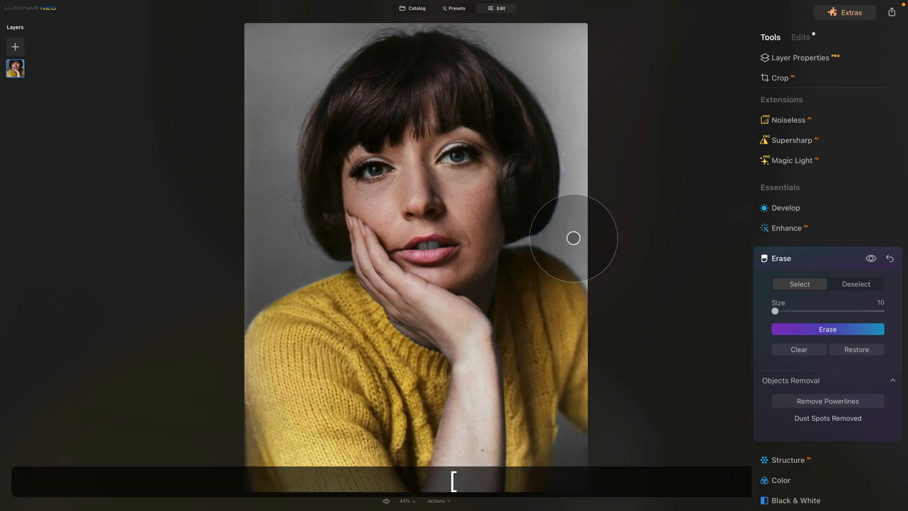
pyautogui.click(565, 228)
pyautogui.click(575, 201)
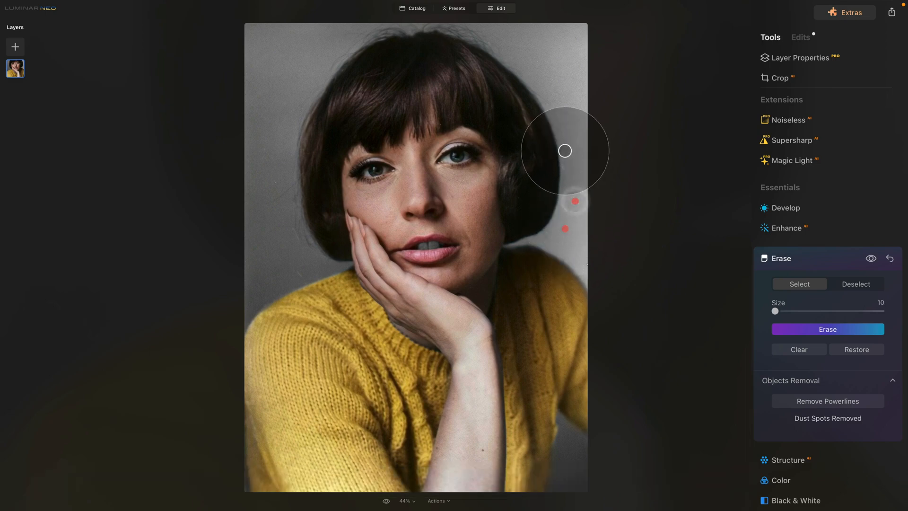
pyautogui.moveTo(565, 150); pyautogui.dragTo(564, 171)
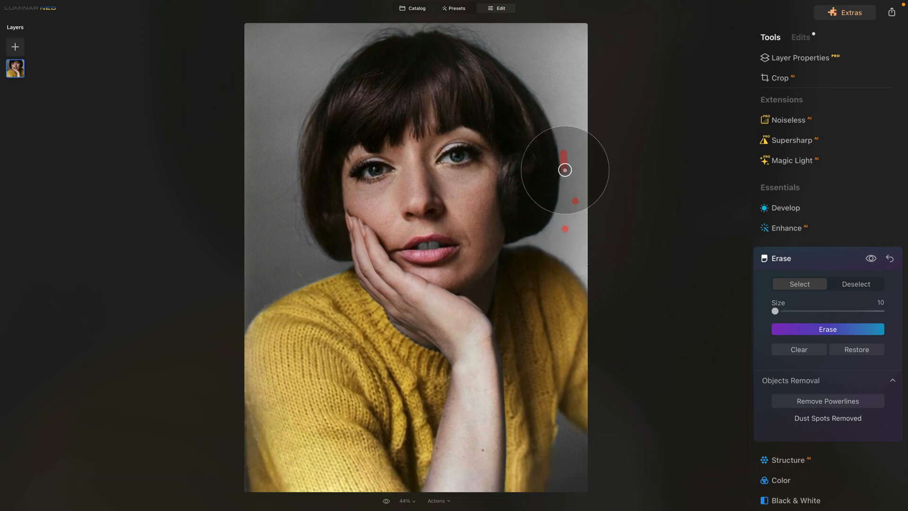
# Mark the remaining backdrop blemishes on the side of the propped hand and erase all marked spots.
pyautogui.click(265, 149)
pyautogui.click(275, 183)
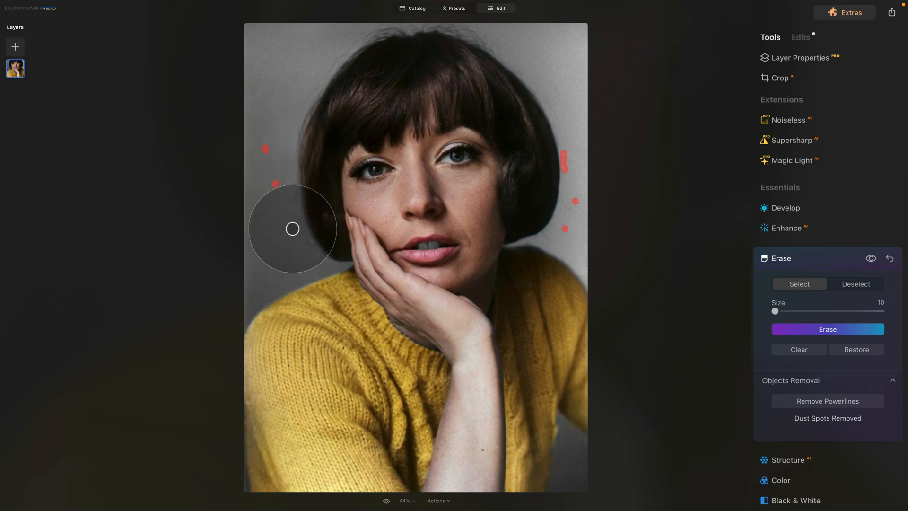
pyautogui.moveTo(293, 229); pyautogui.dragTo(298, 241)
pyautogui.click(301, 275)
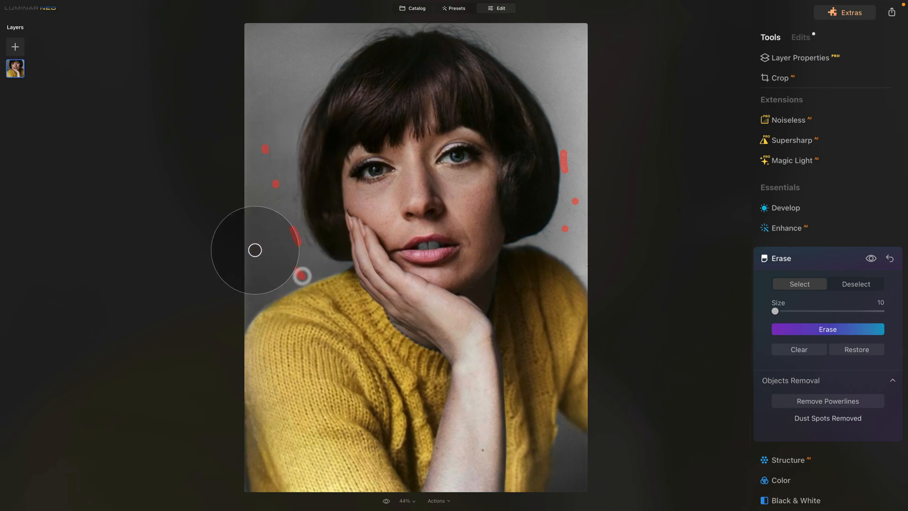
pyautogui.click(255, 250)
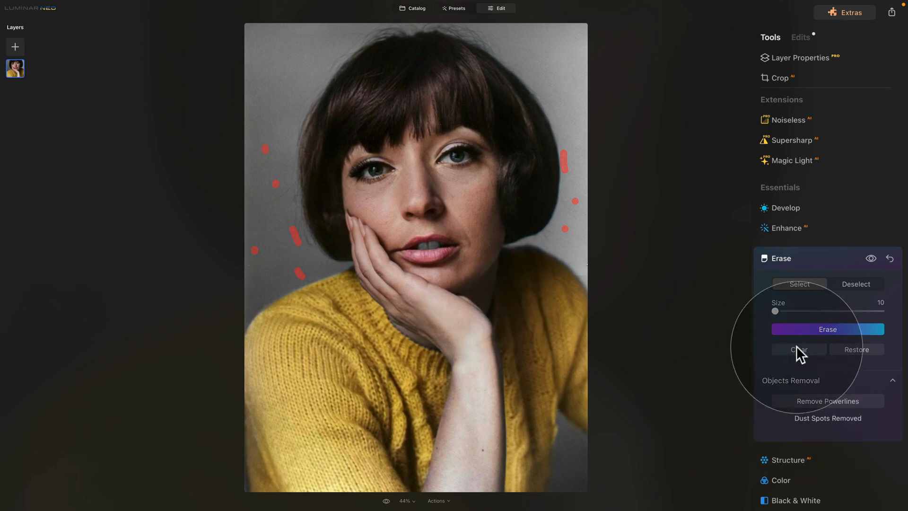
pyautogui.click(812, 328)
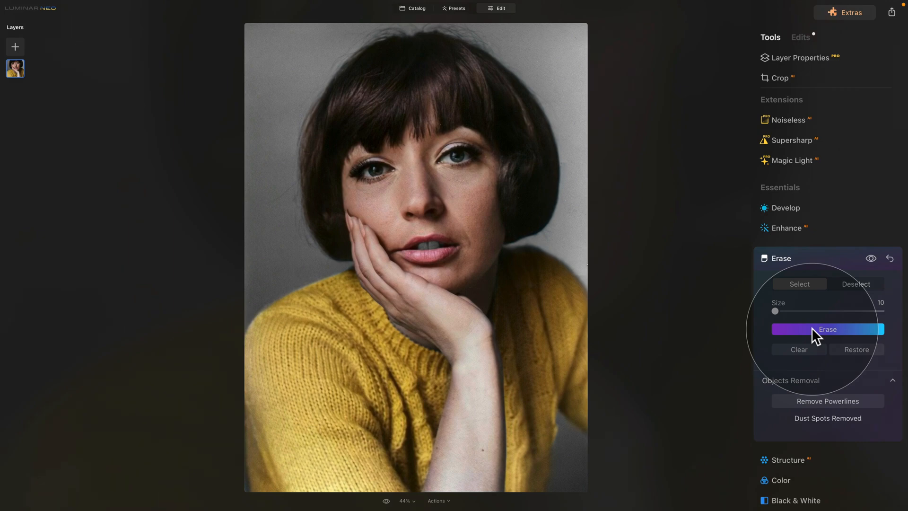
pyautogui.click(798, 260)
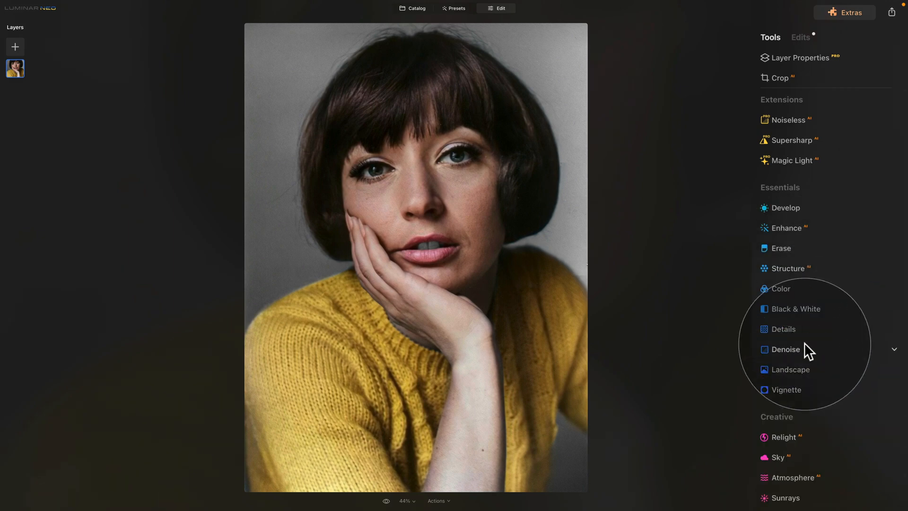
# Brighten the woman's face with the Face tool by setting Face Light to 22.
pyautogui.scroll(-3, 803, 338)
pyautogui.scroll(-6, 793, 335)
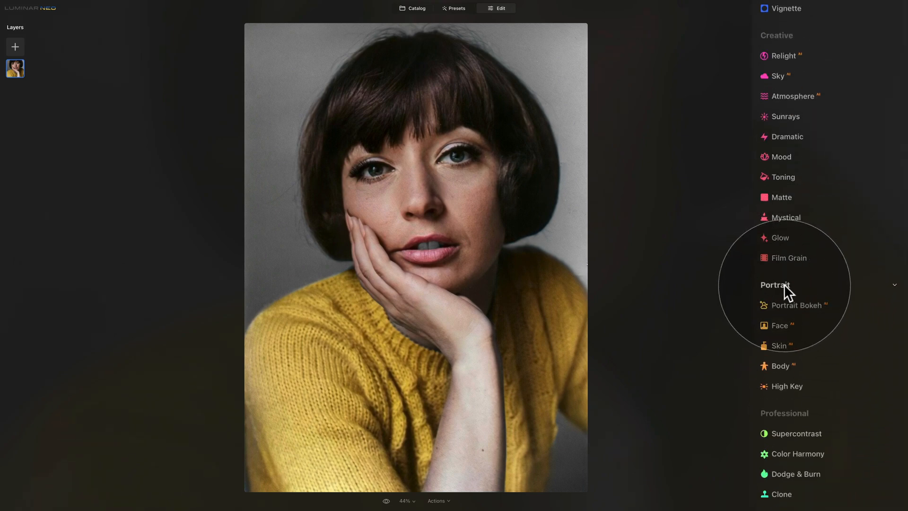
pyautogui.click(781, 326)
pyautogui.scroll(-9, 821, 260)
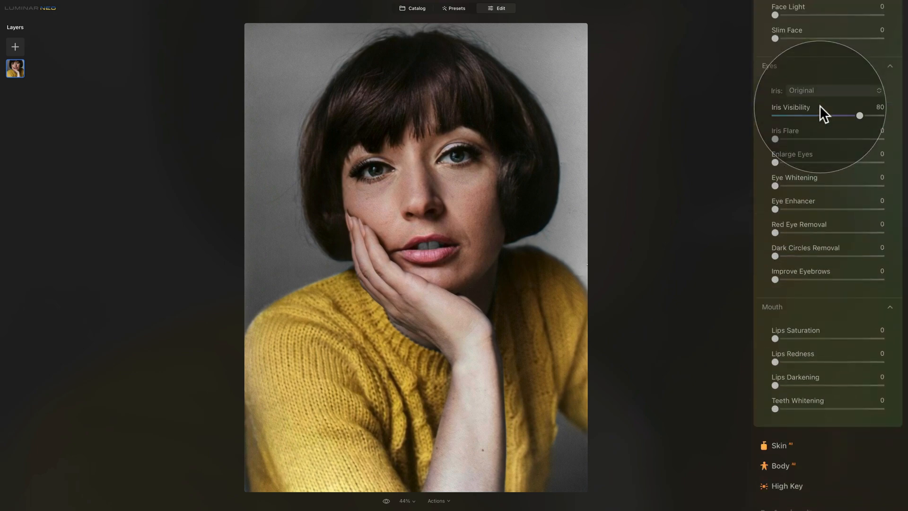
pyautogui.scroll(2, 820, 111)
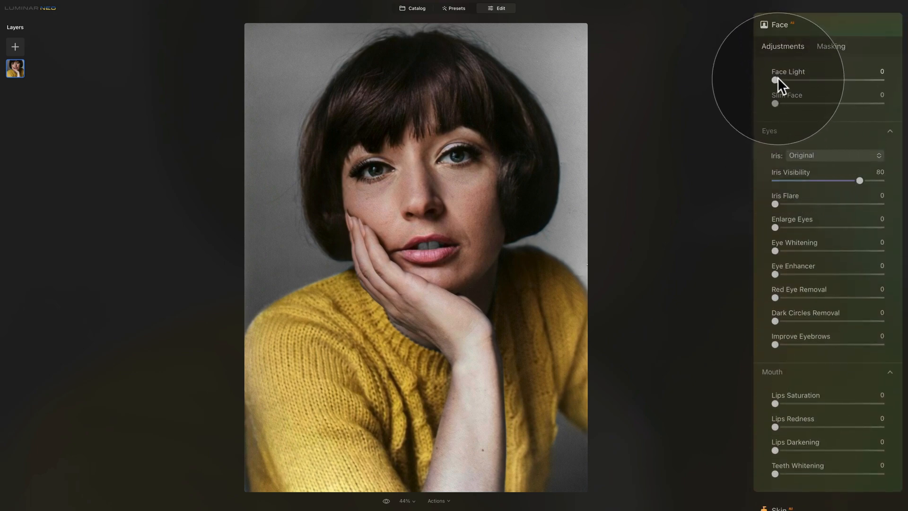
pyautogui.moveTo(777, 80); pyautogui.dragTo(797, 79)
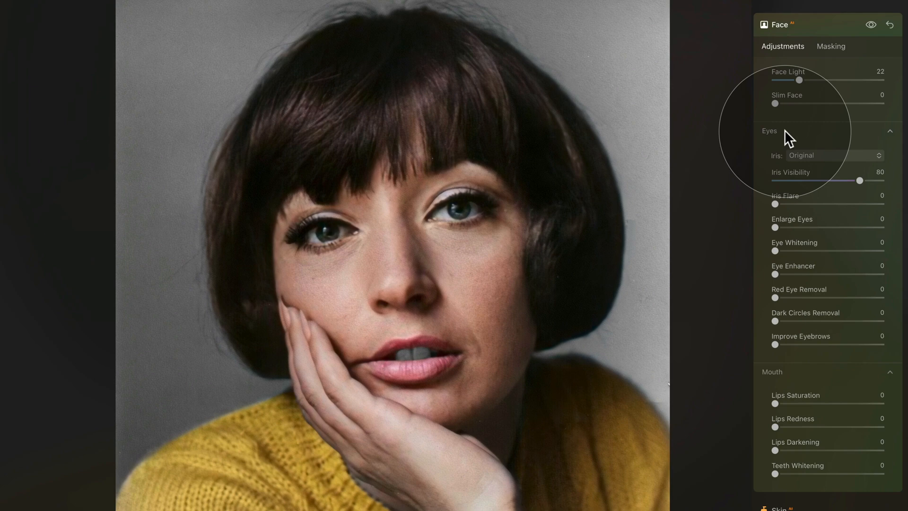
# Try the Blue and Brown iris colors on the woman's eyes.
pyautogui.click(842, 155)
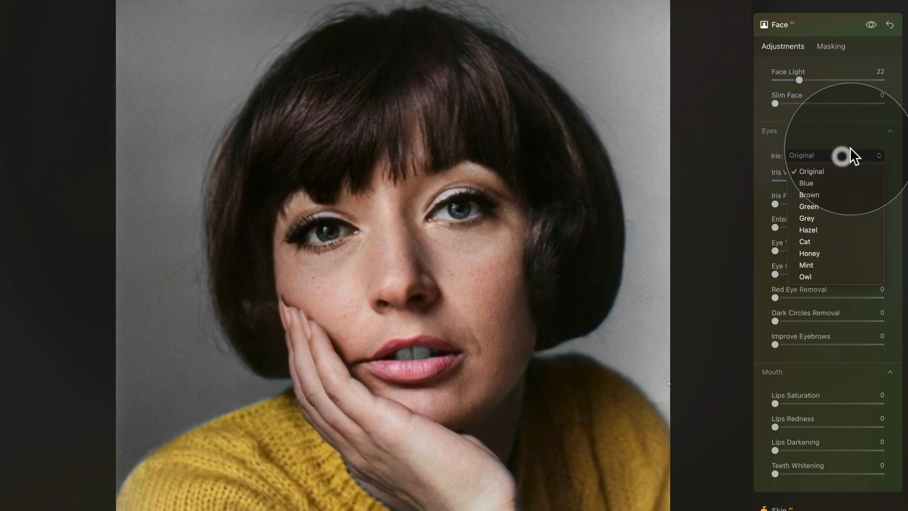
pyautogui.click(823, 184)
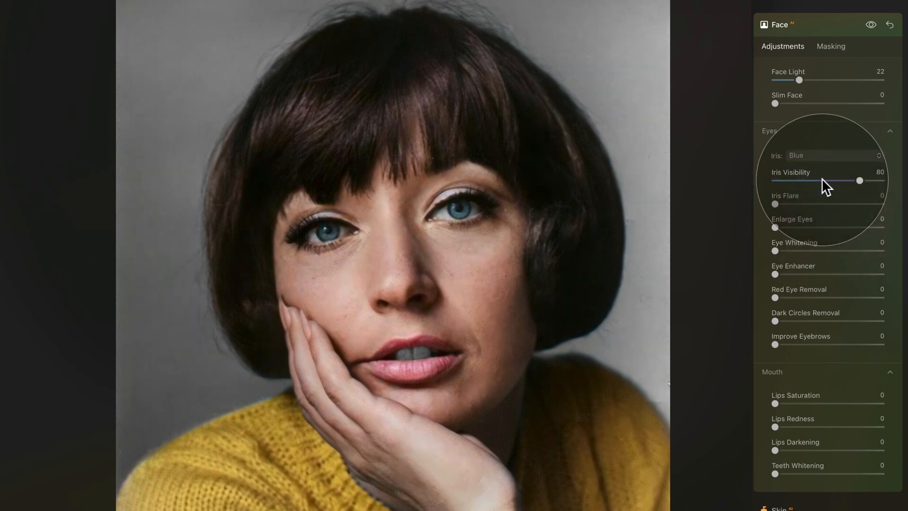
pyautogui.click(822, 155)
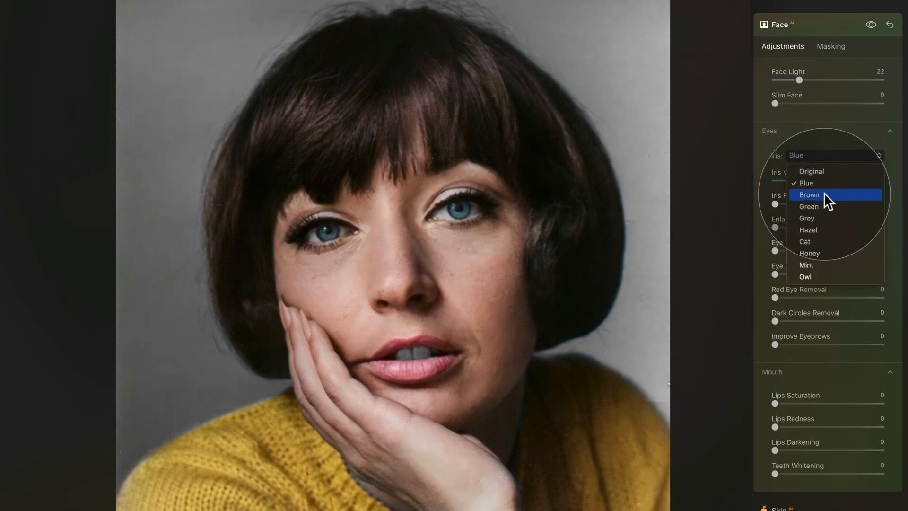
pyautogui.click(827, 195)
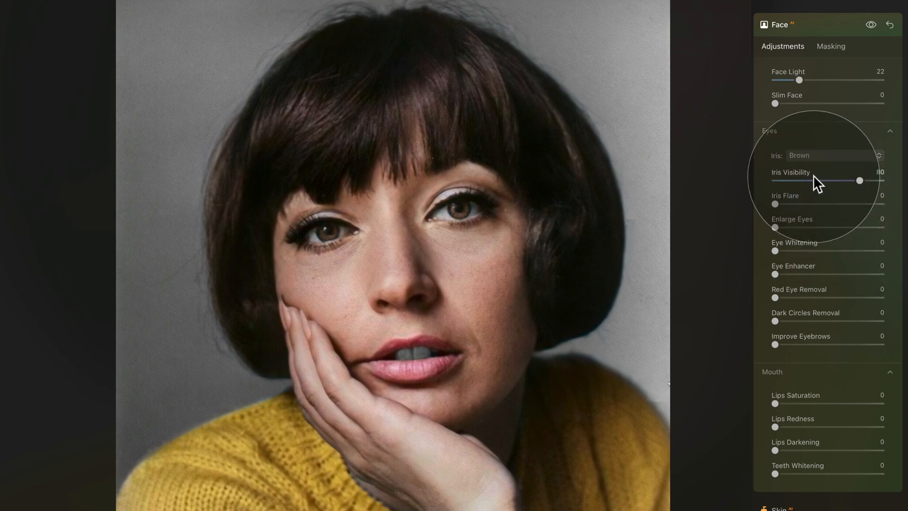
# Set the iris color to Grey with Iris Flare 22, Eye Whitening 15 and Eye Enhancer 39.
pyautogui.click(809, 155)
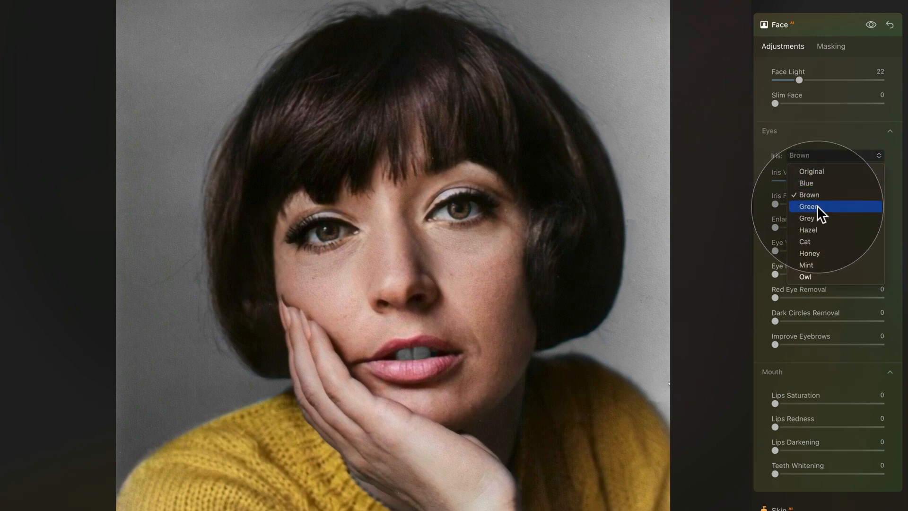
pyautogui.click(810, 216)
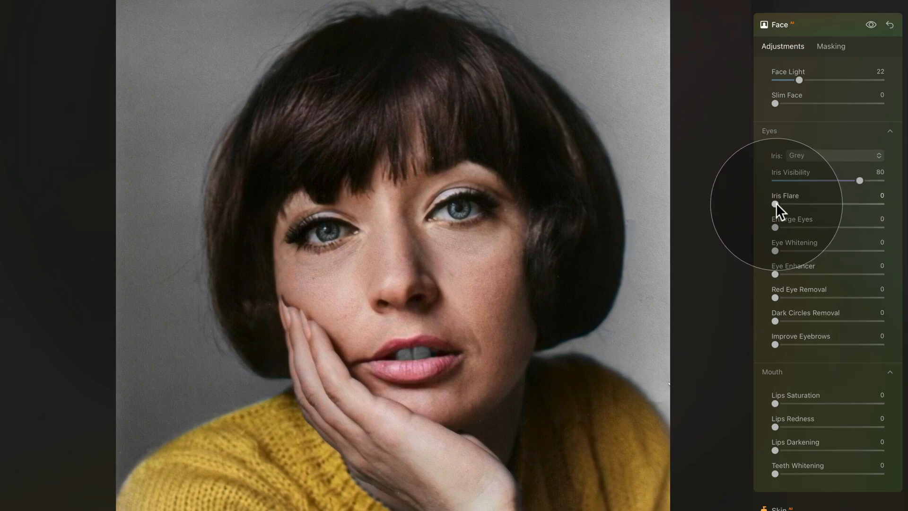
pyautogui.moveTo(777, 204); pyautogui.dragTo(802, 206)
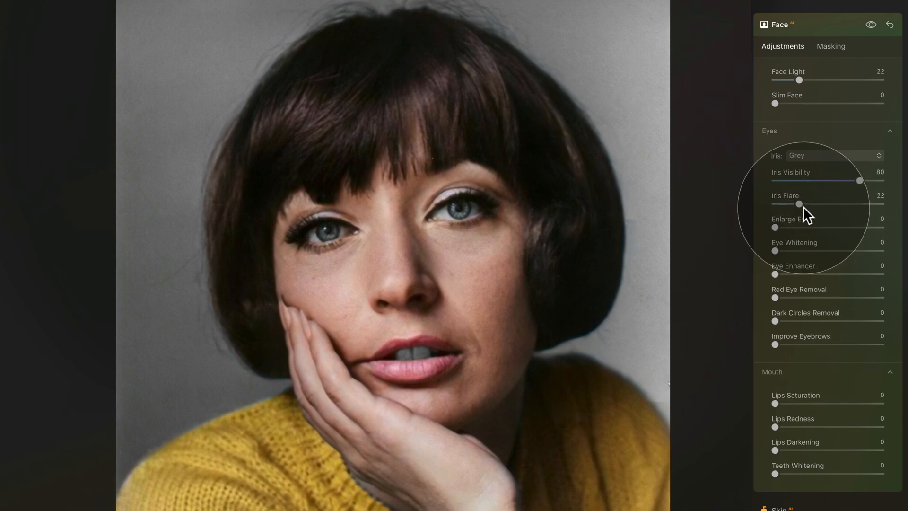
pyautogui.click(791, 251)
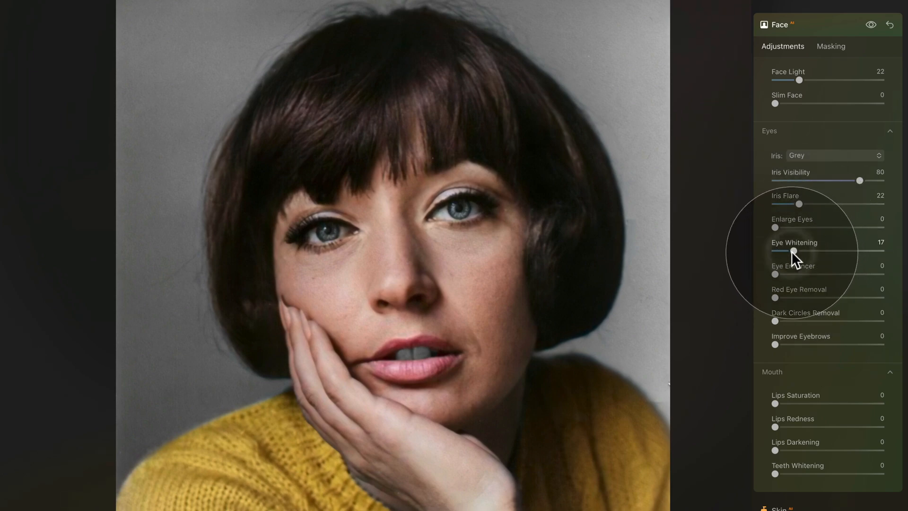
pyautogui.moveTo(776, 274); pyautogui.dragTo(823, 273)
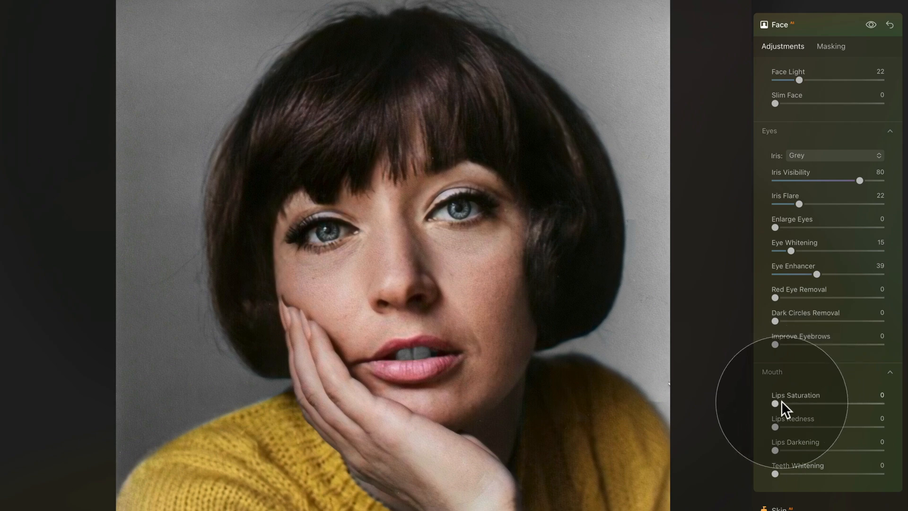
# Set Lips Saturation to 29, Lips Redness to 12, Lips Darkening to 18 and Teeth Whitening to 51, and close the Face tool.
pyautogui.moveTo(775, 403); pyautogui.dragTo(790, 427)
pyautogui.moveTo(775, 448); pyautogui.dragTo(831, 474)
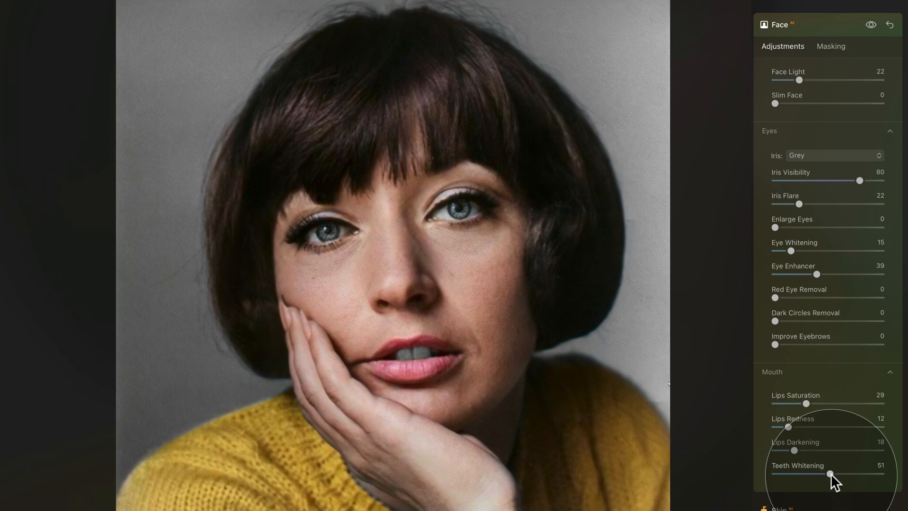
pyautogui.click(792, 376)
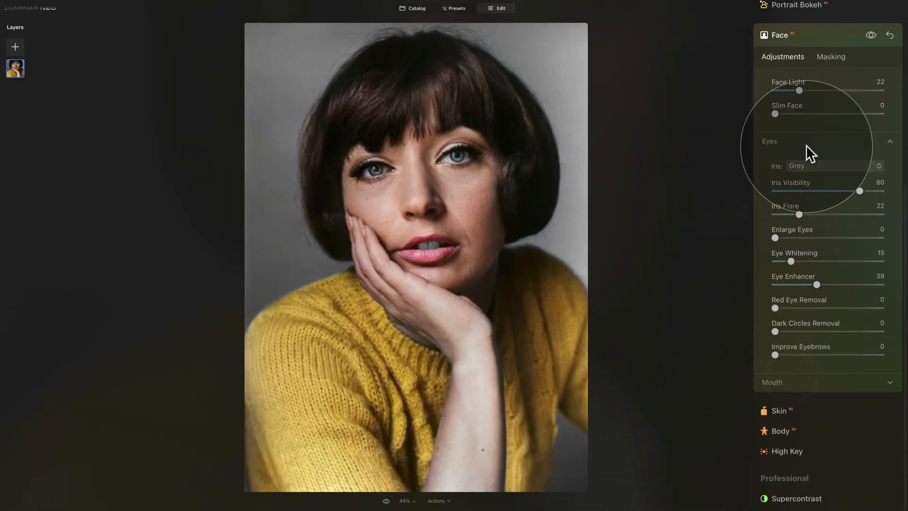
pyautogui.click(806, 145)
pyautogui.click(830, 251)
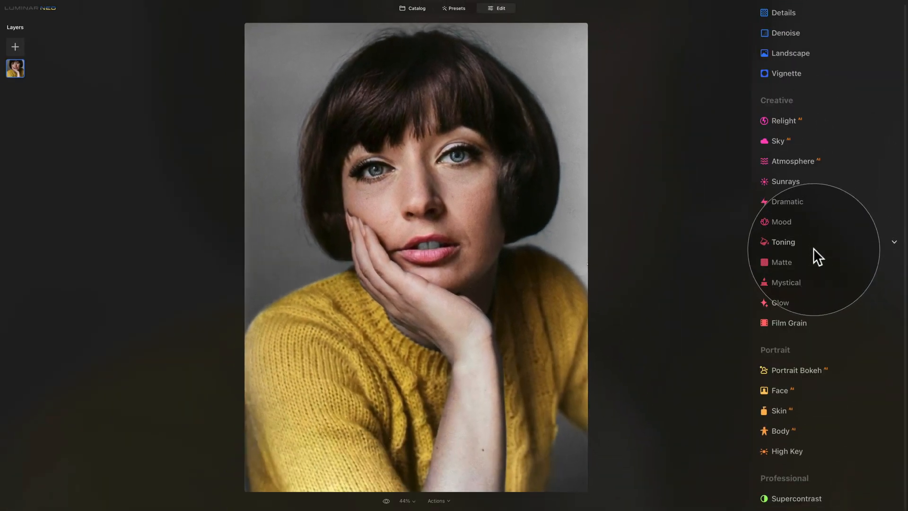
# Smooth the skin with the Skin tool at Amount 21 and Shine Removal 40, and compare before and after.
pyautogui.click(785, 410)
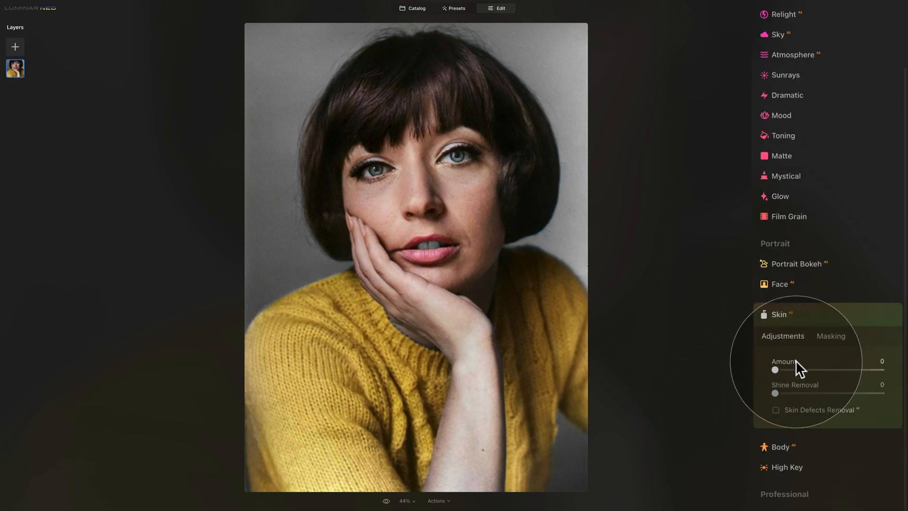
pyautogui.moveTo(774, 370); pyautogui.dragTo(801, 371)
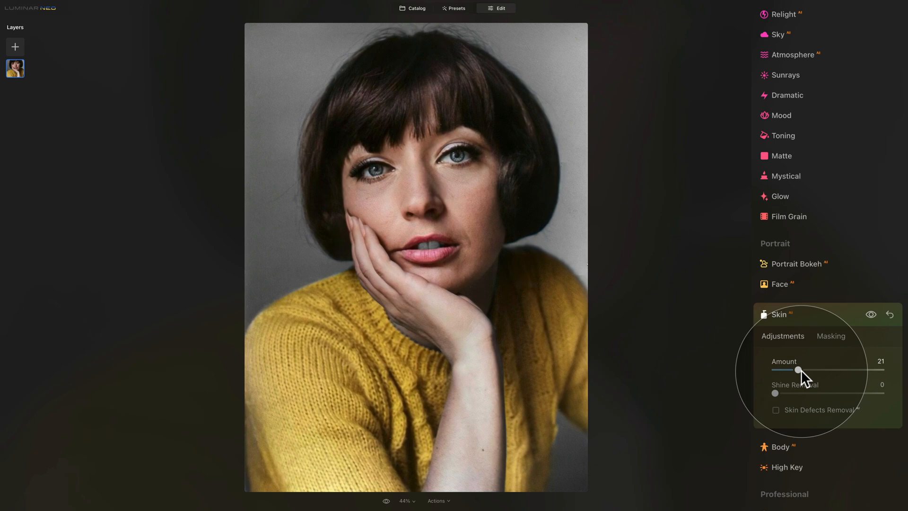
pyautogui.moveTo(776, 392); pyautogui.dragTo(836, 395)
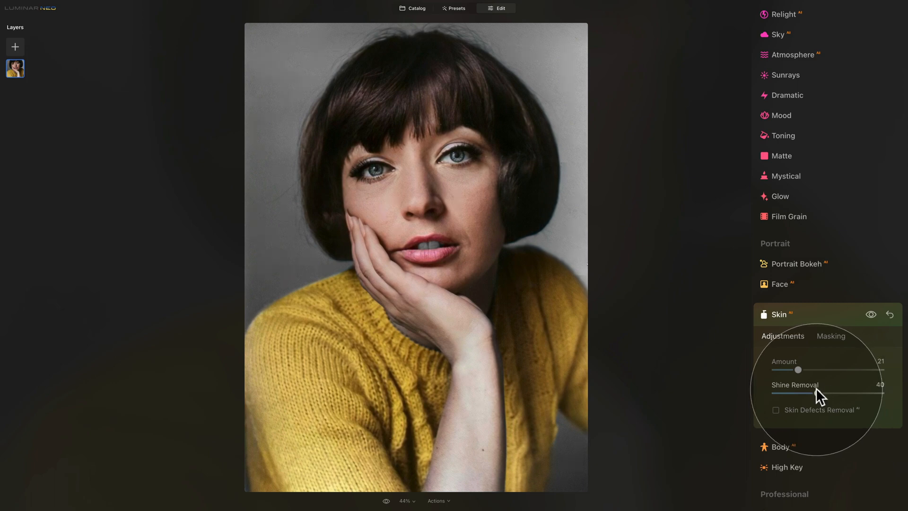
pyautogui.moveTo(816, 389); pyautogui.dragTo(814, 394)
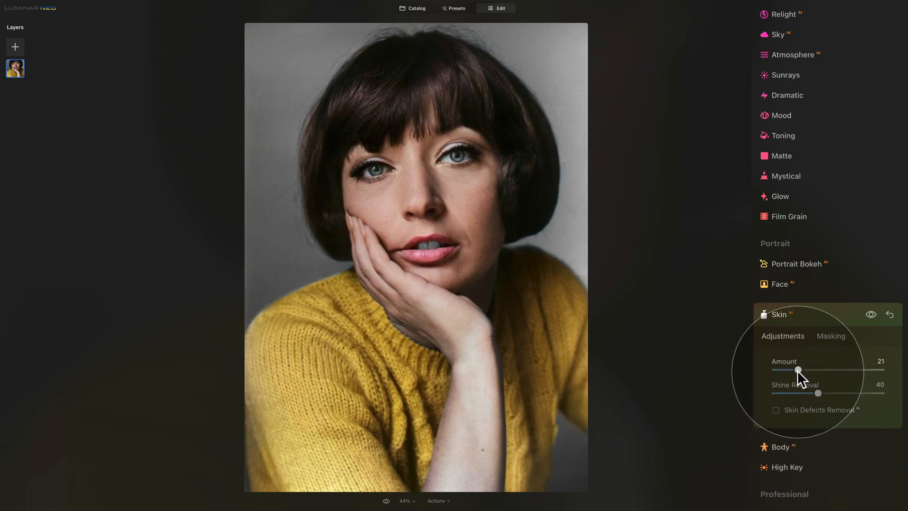
pyautogui.click(872, 313)
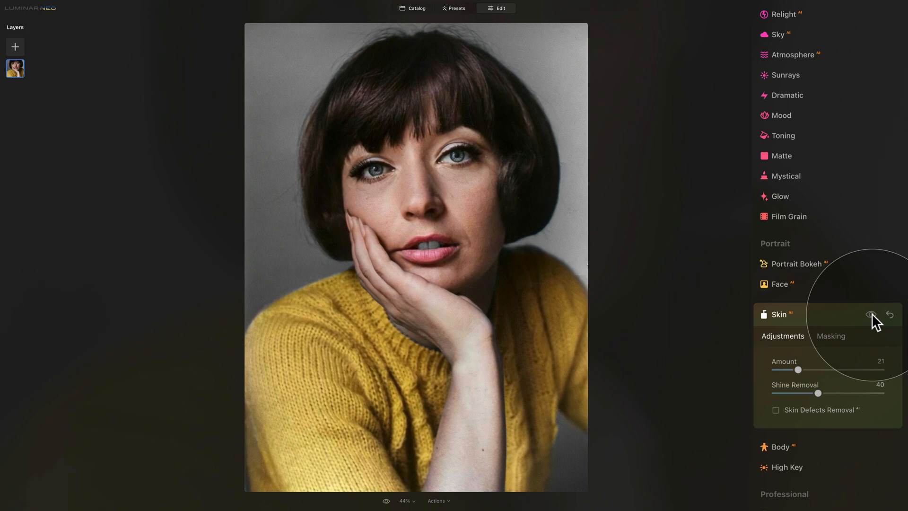
pyautogui.click(870, 314)
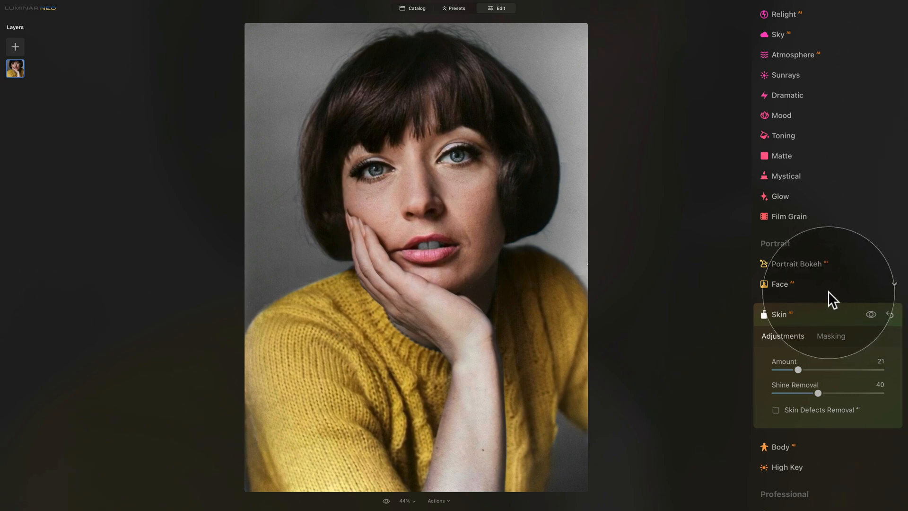
pyautogui.click(811, 312)
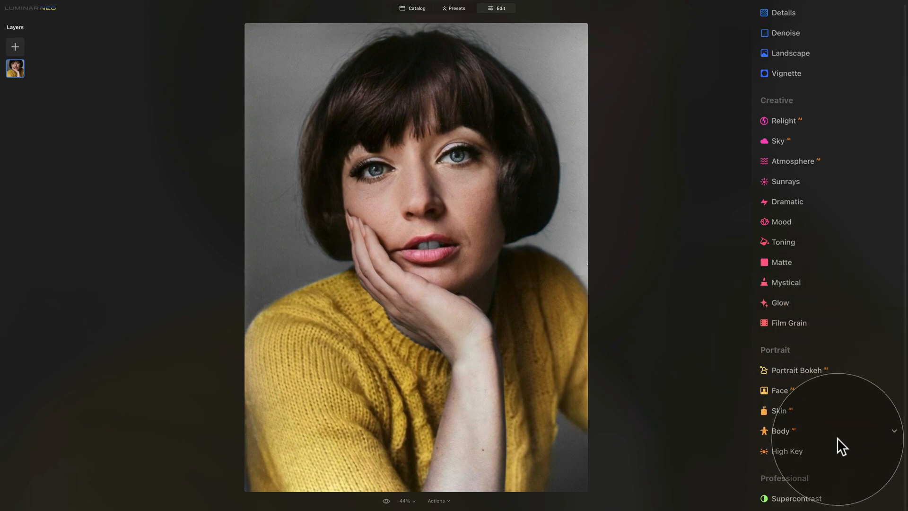
# Apply Supercontrast with Midtones Contrast 32 and Highlights Contrast 14.
pyautogui.scroll(-2, 836, 389)
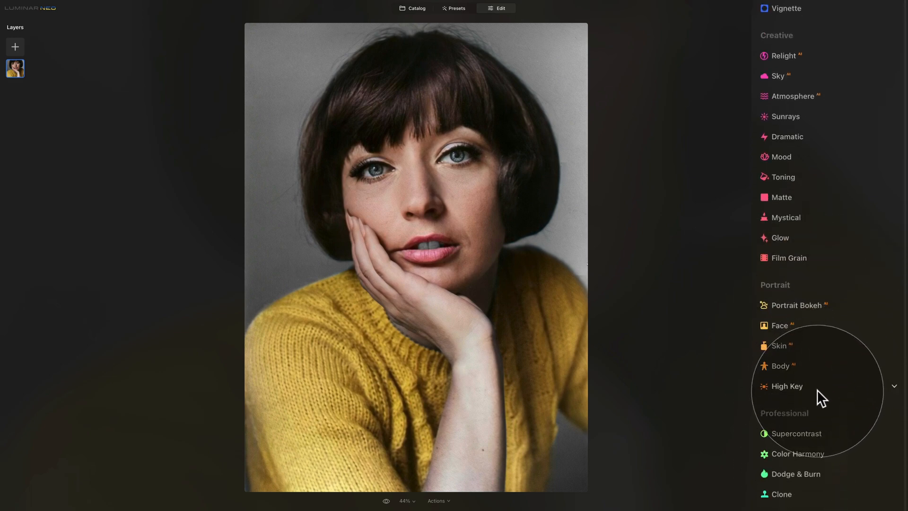
pyautogui.click(812, 435)
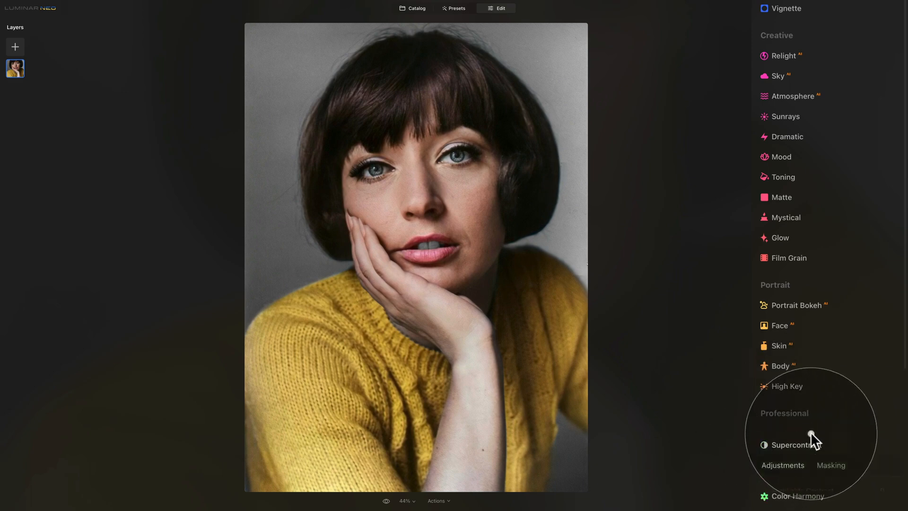
pyautogui.scroll(-2, 808, 430)
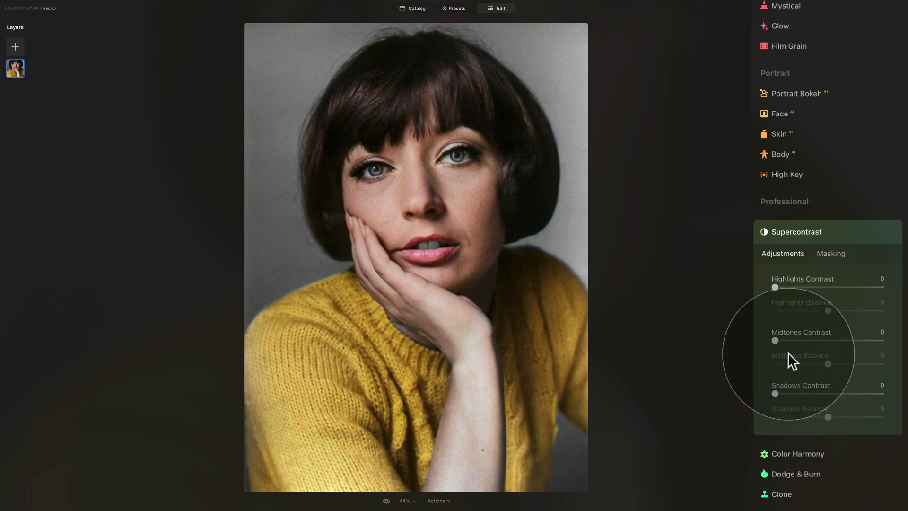
pyautogui.moveTo(776, 340); pyautogui.dragTo(813, 341)
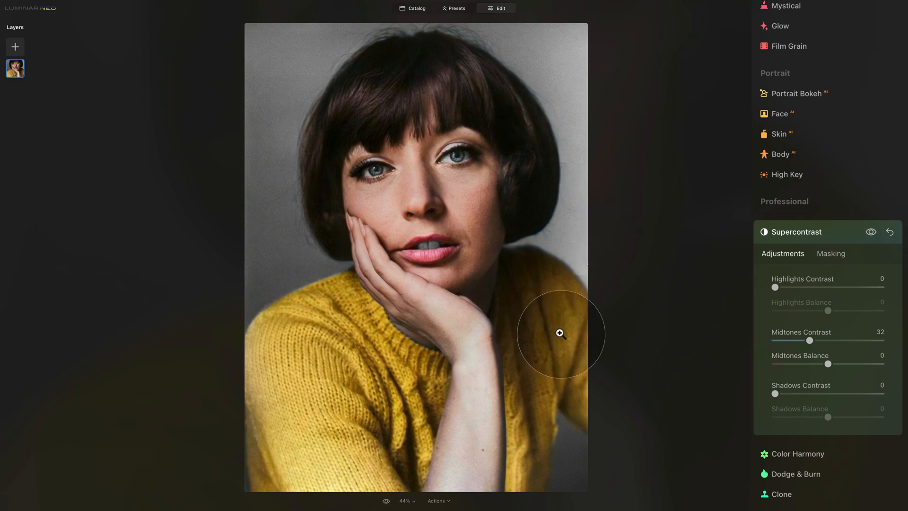
pyautogui.moveTo(775, 287); pyautogui.dragTo(790, 287)
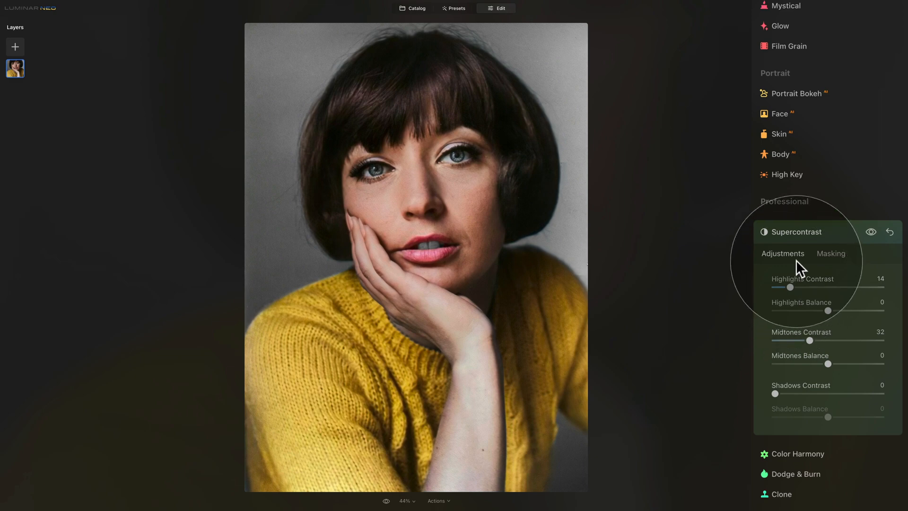
pyautogui.click(807, 234)
# Darken the photo's edges with a Vignette at Amount -63.
pyautogui.scroll(4, 818, 247)
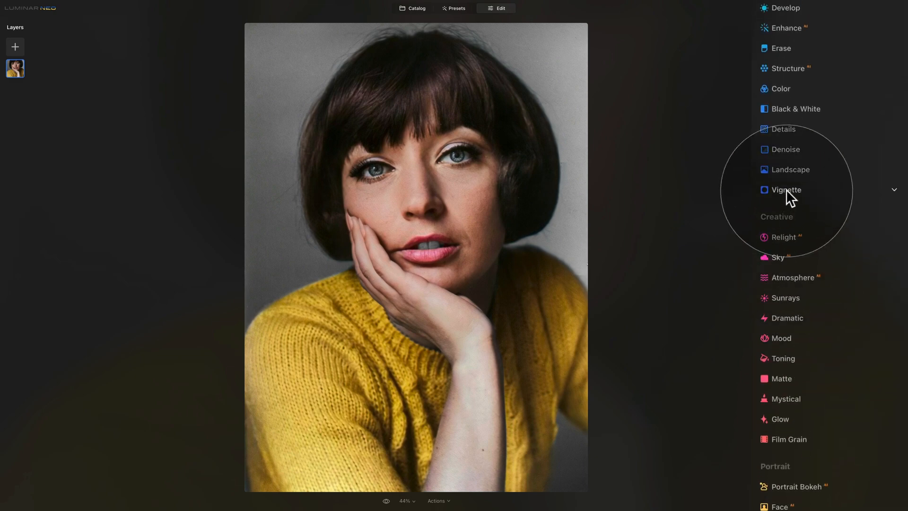
pyautogui.click(786, 190)
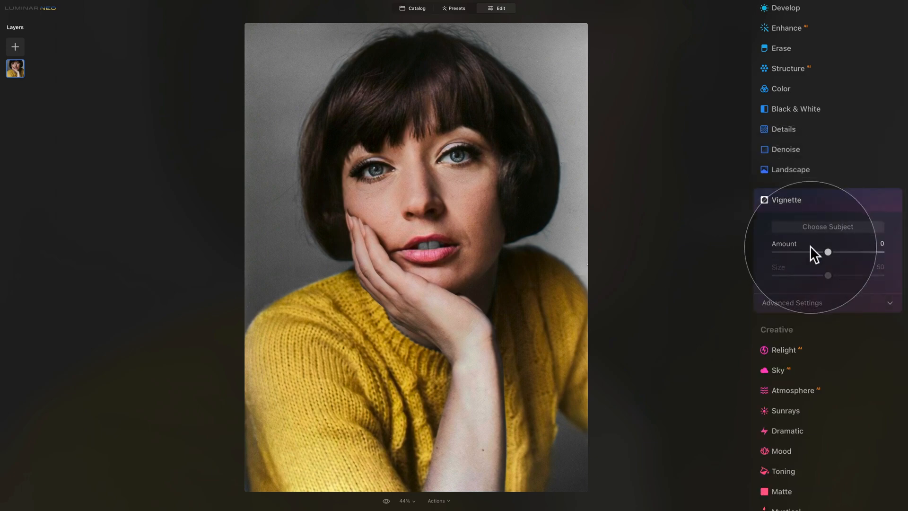
pyautogui.moveTo(828, 251); pyautogui.dragTo(792, 252)
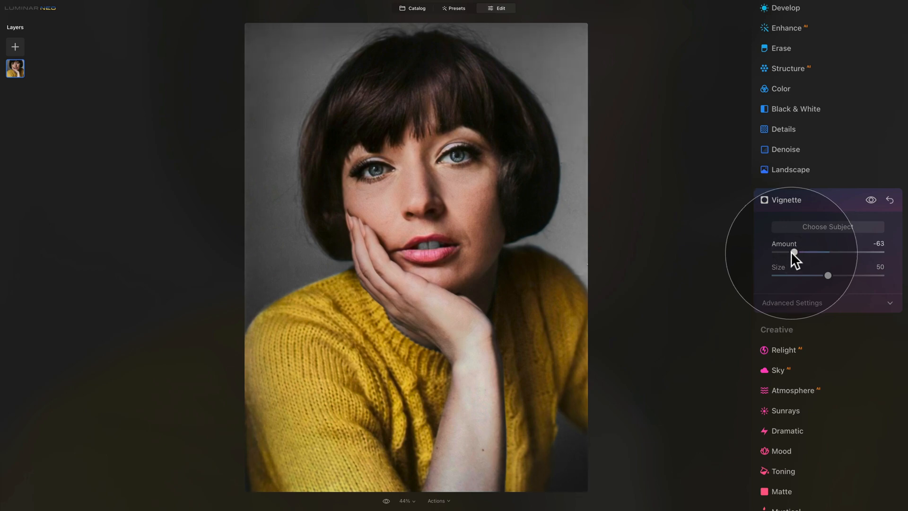
pyautogui.click(812, 201)
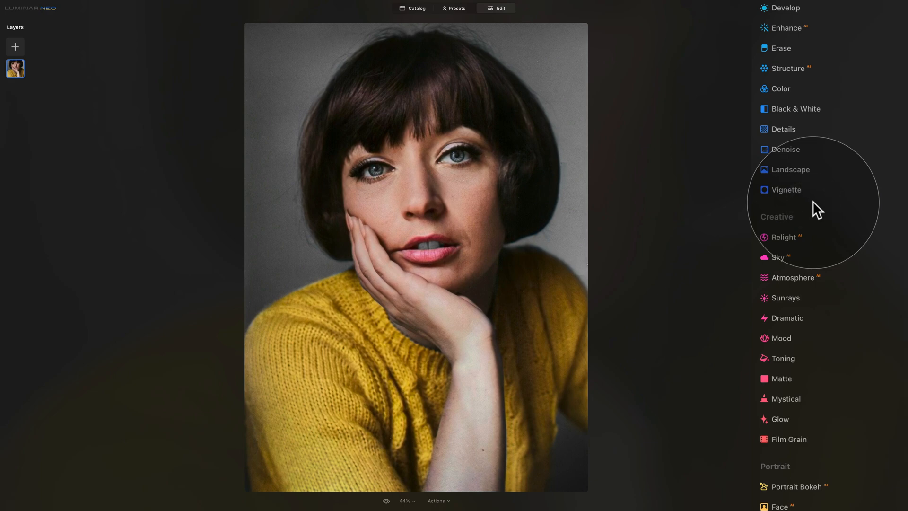